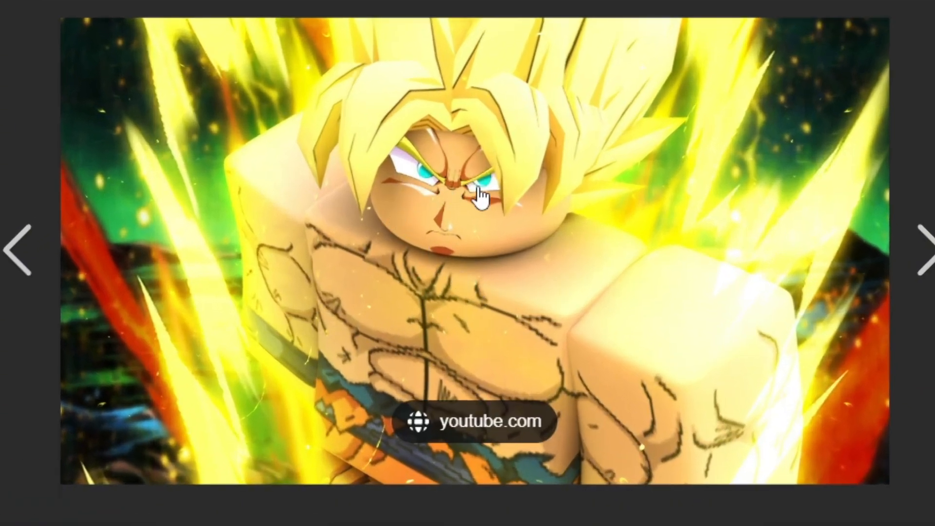
Copy the yellow-haired fighter image from the browser and paste it into DBZ.psd in Photopea as a new layer.
right_click(340, 202)
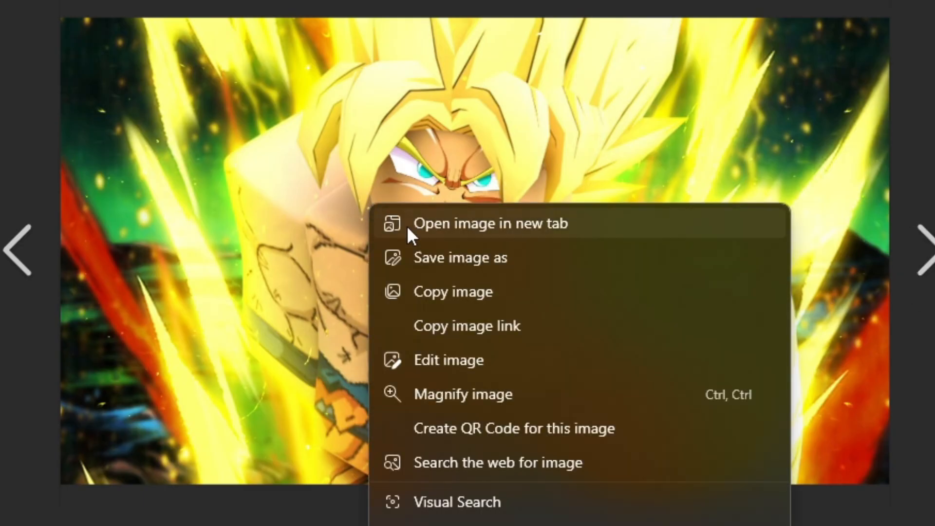
click(463, 292)
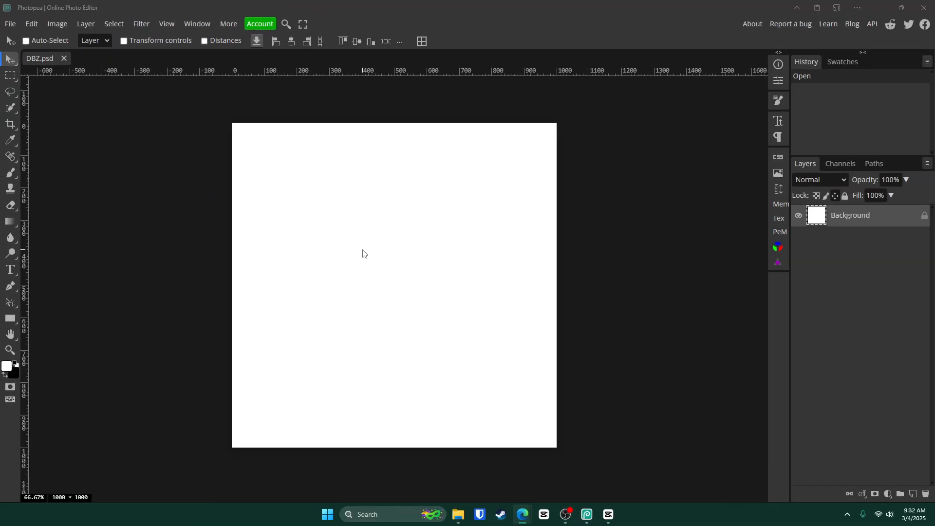
click(362, 253)
key(ctrl+v)
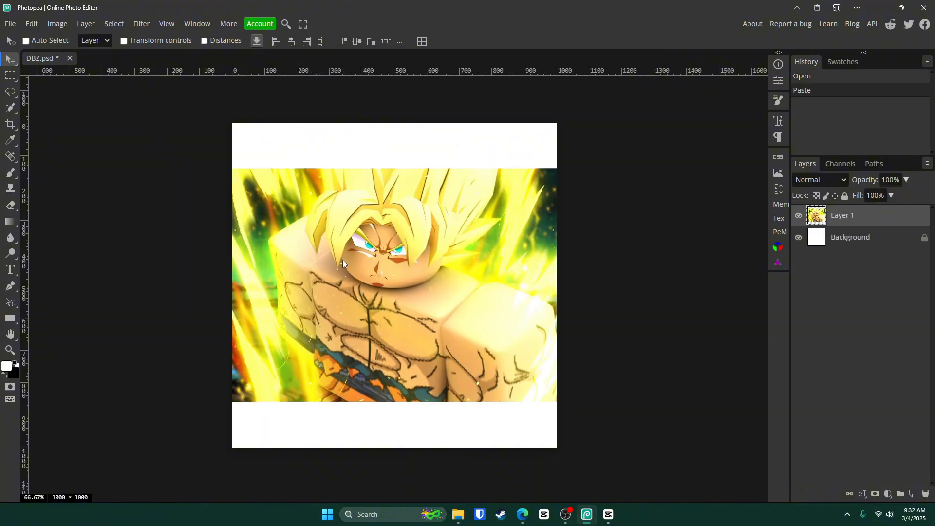
Scale the pasted image proportionally to about 160% and position it so it fills the whole square canvas.
drag(341, 265, 376, 277)
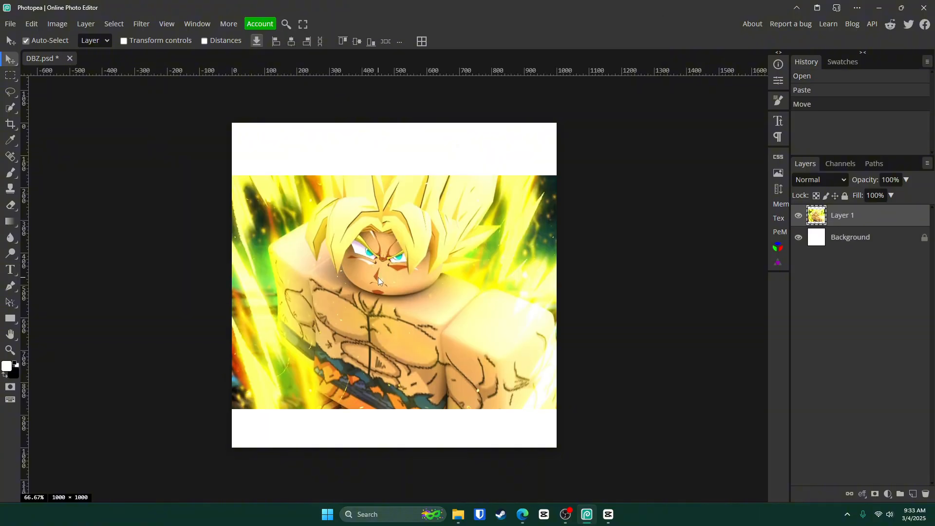
key(ctrl+z)
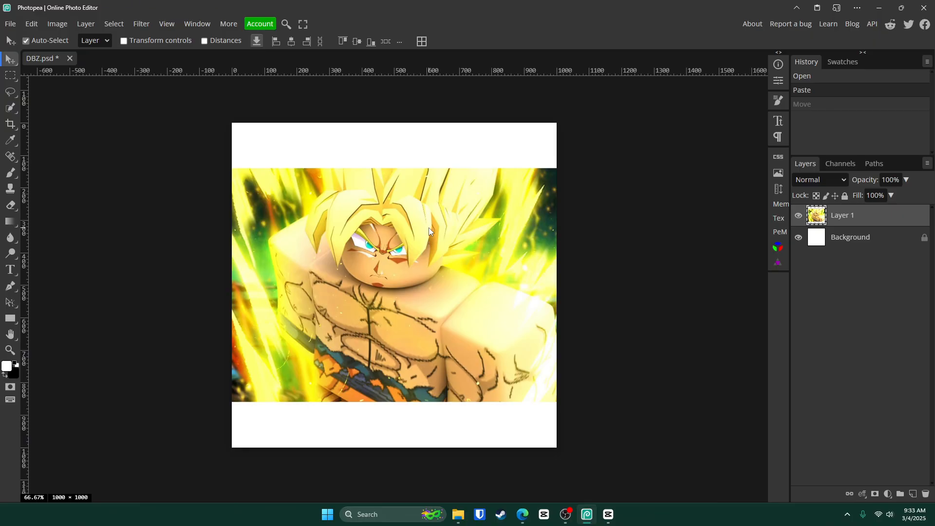
key(ctrl+t)
drag(395, 167, 410, 105)
drag(394, 403, 394, 484)
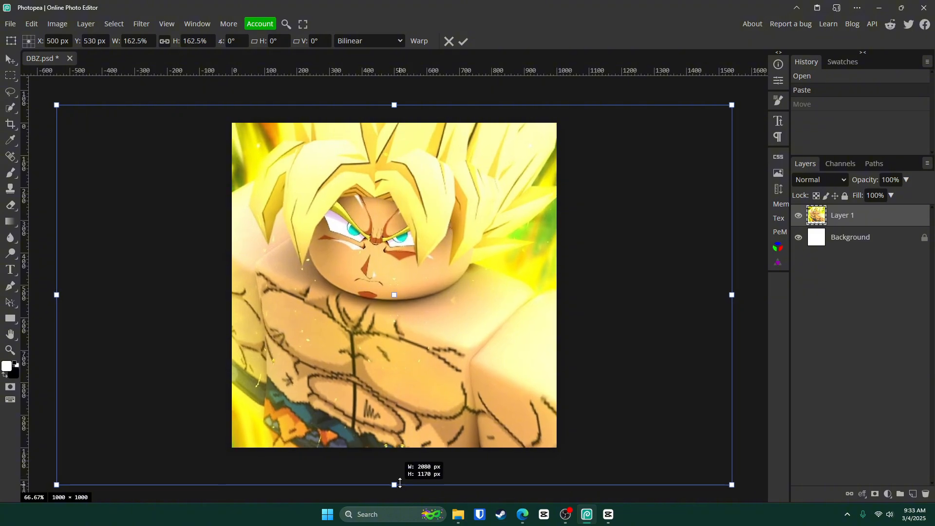
drag(448, 368, 449, 387)
scroll(447, 383, down, 2)
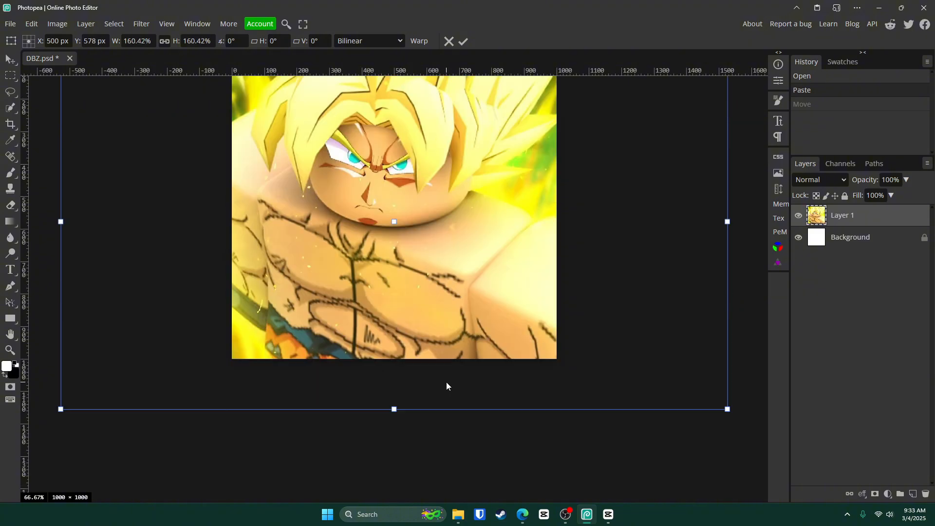
scroll(446, 382, up, 2)
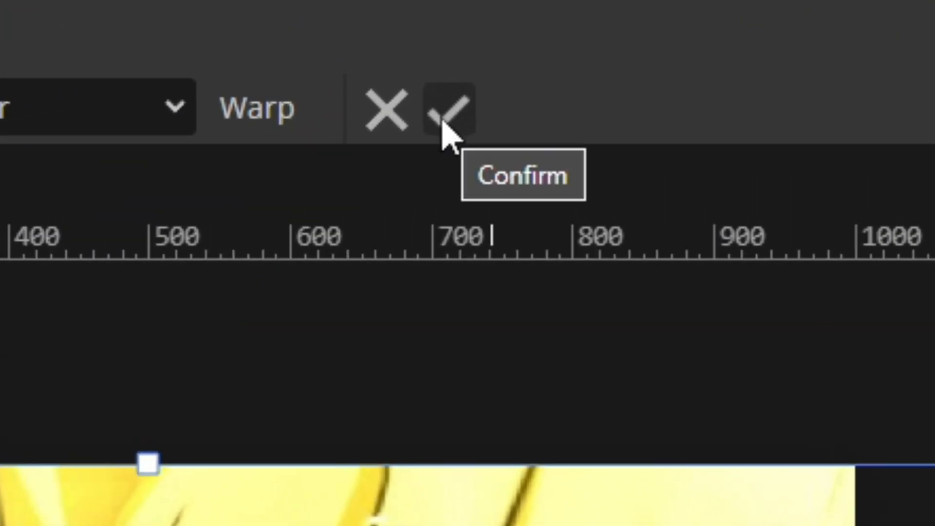
click(443, 119)
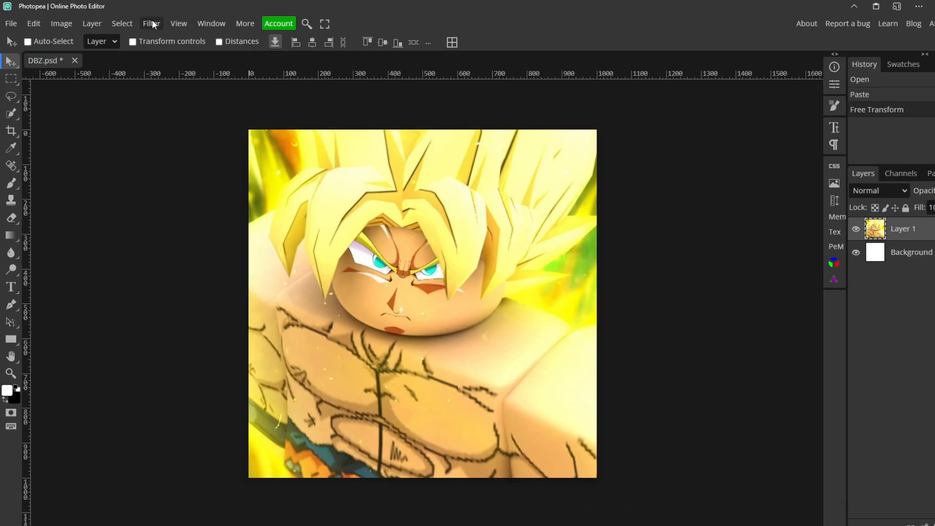
Apply a Camera Raw filter to the character image with Texture 74, Clarity 21 and Dehaze 19.
click(141, 24)
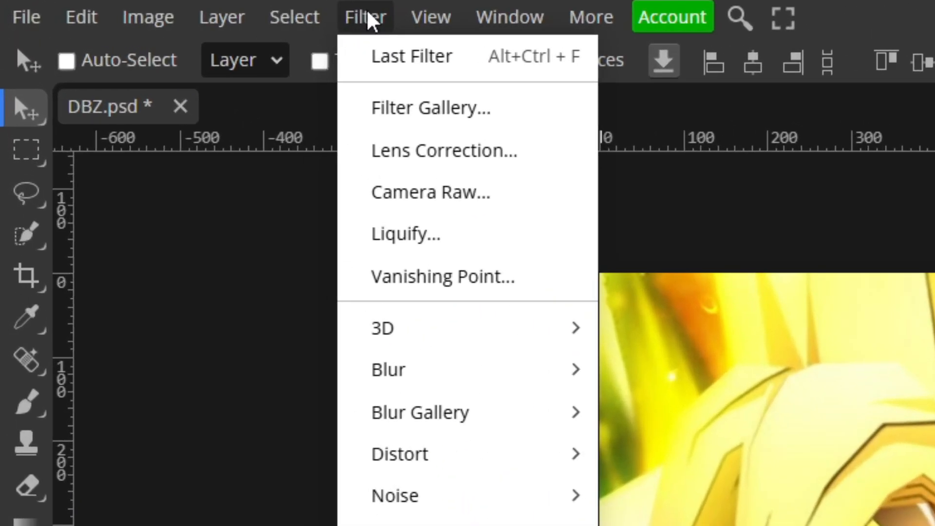
click(410, 197)
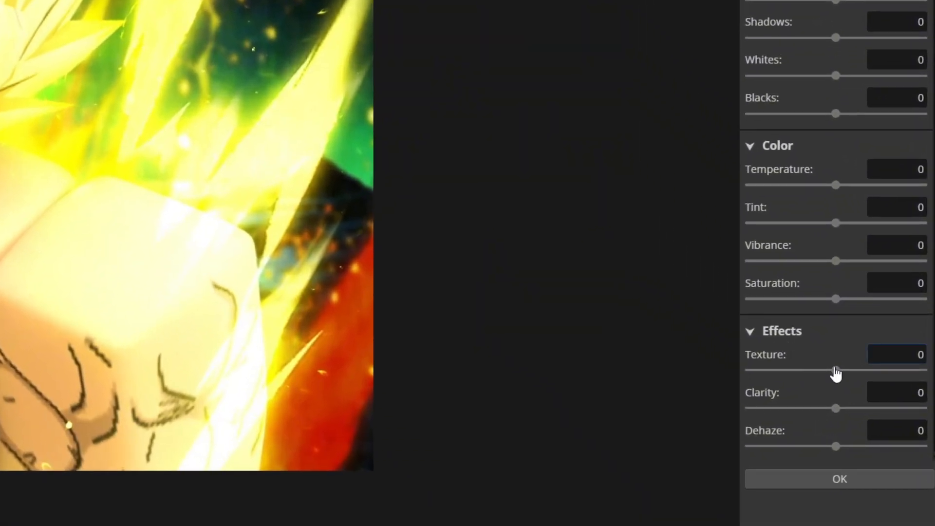
drag(842, 373, 870, 377)
drag(835, 408, 854, 411)
drag(836, 445, 852, 446)
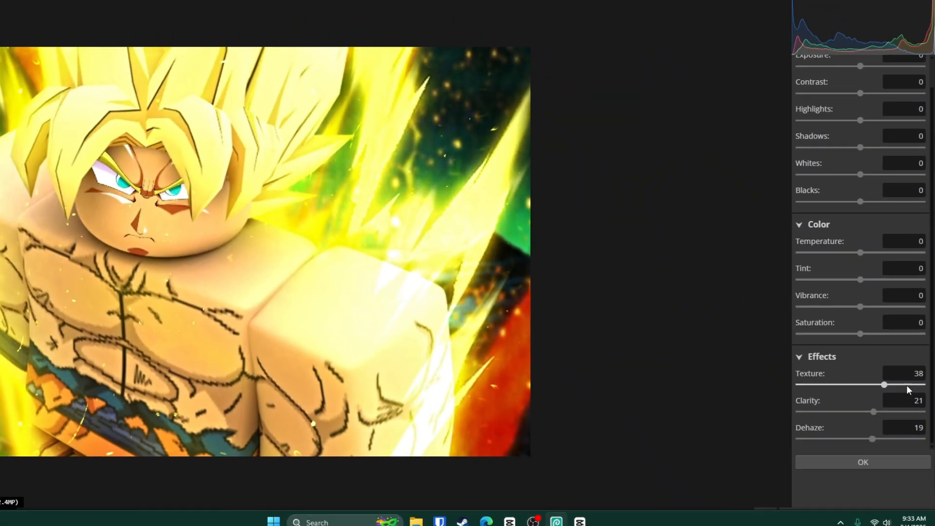
click(907, 385)
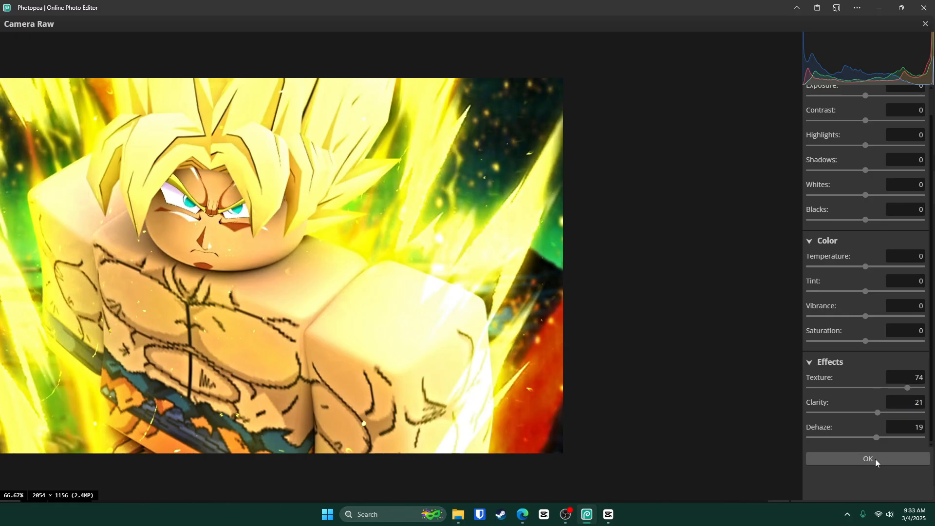
click(874, 459)
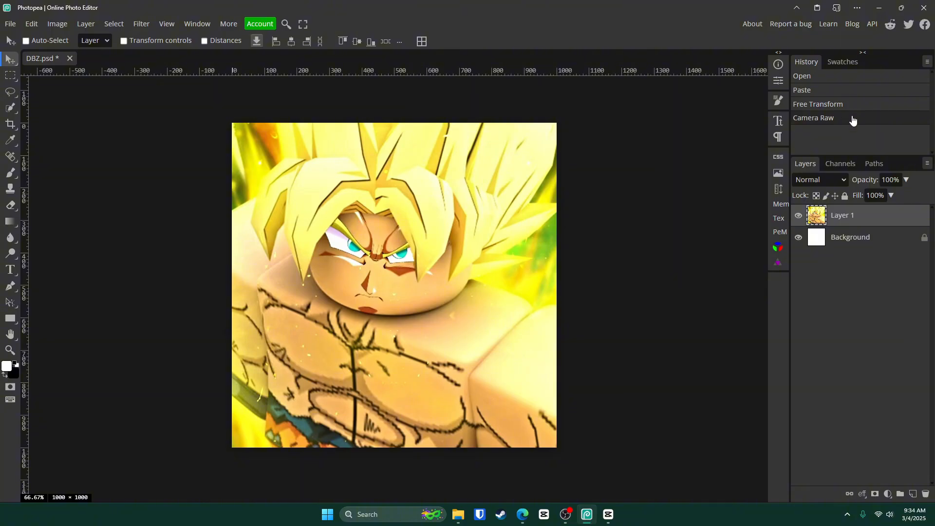
Add the white Anton text DRAGONBALLZ over the character's chest and enlarge it to nearly the canvas width.
key(t)
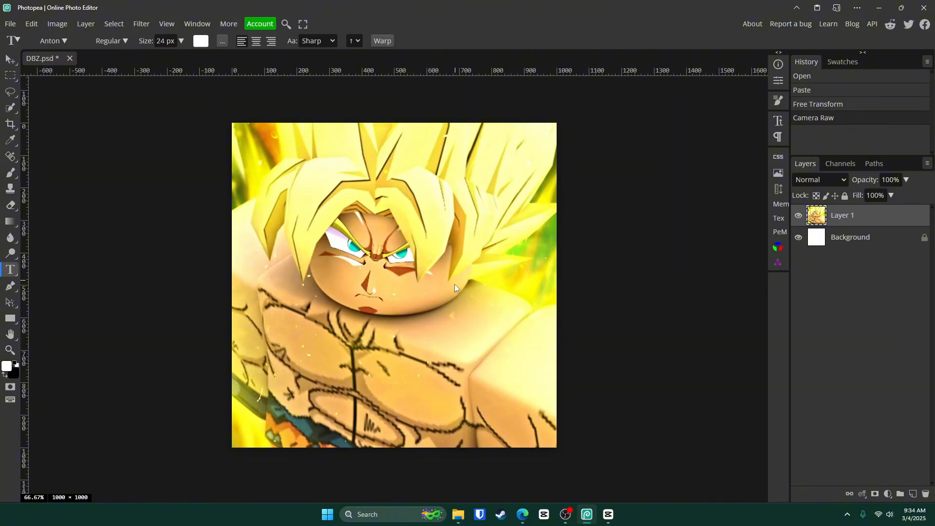
click(267, 368)
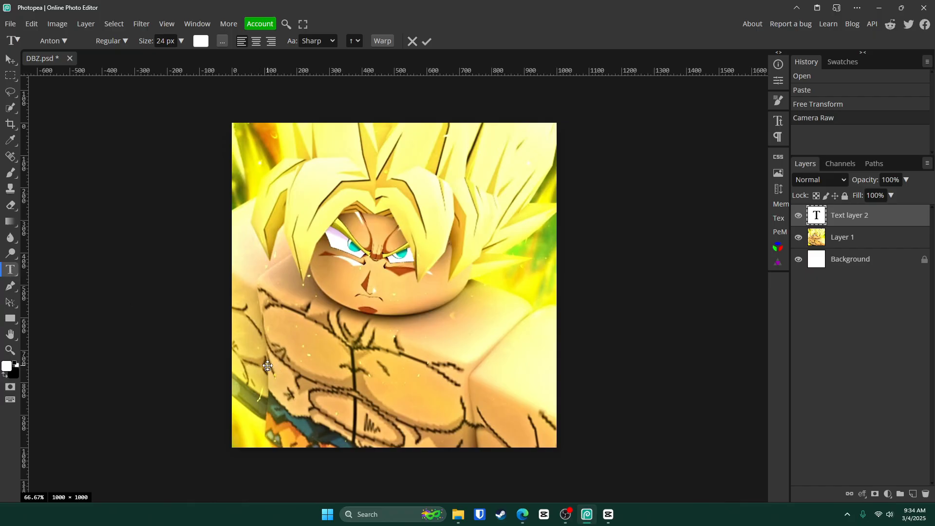
text(DRAGONBALLZ)
click(427, 41)
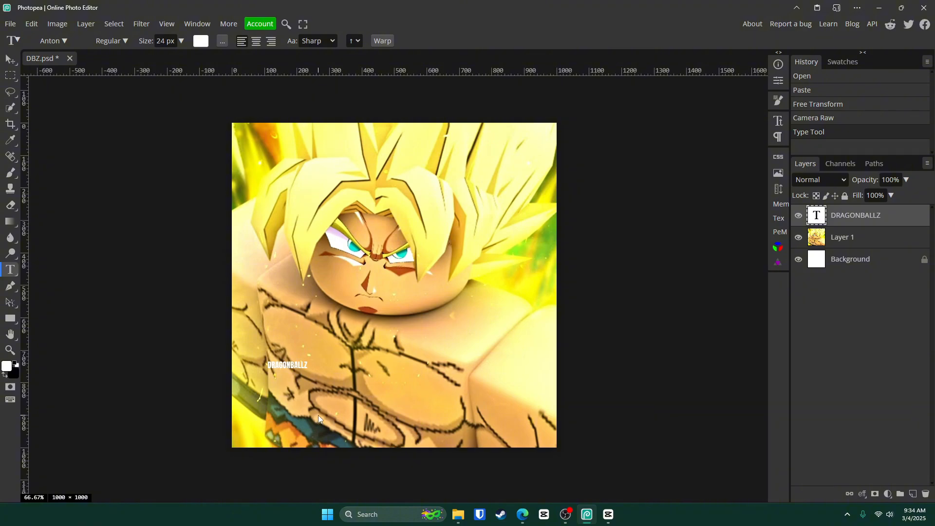
key(ctrl+t)
drag(307, 361, 546, 298)
key(Return)
Color the letters DRAGON in the title text yellow.
drag(438, 343, 258, 380)
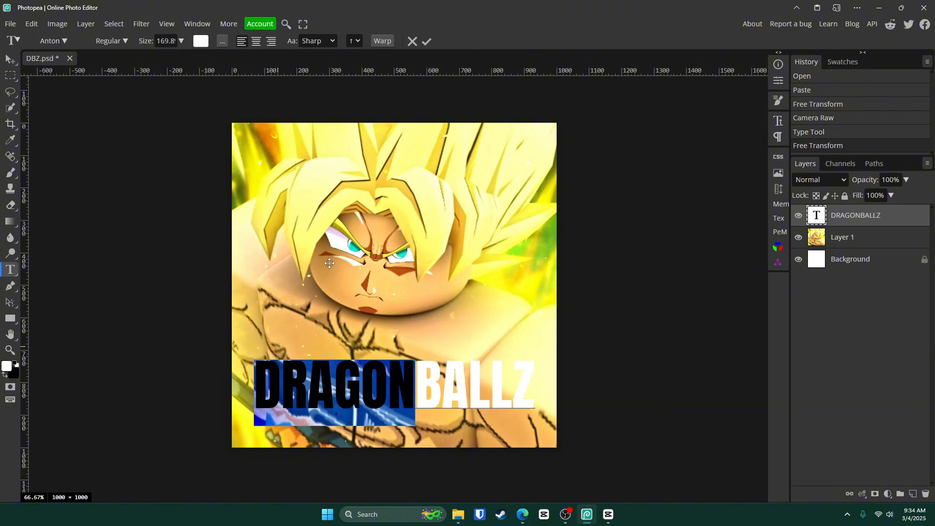
click(203, 44)
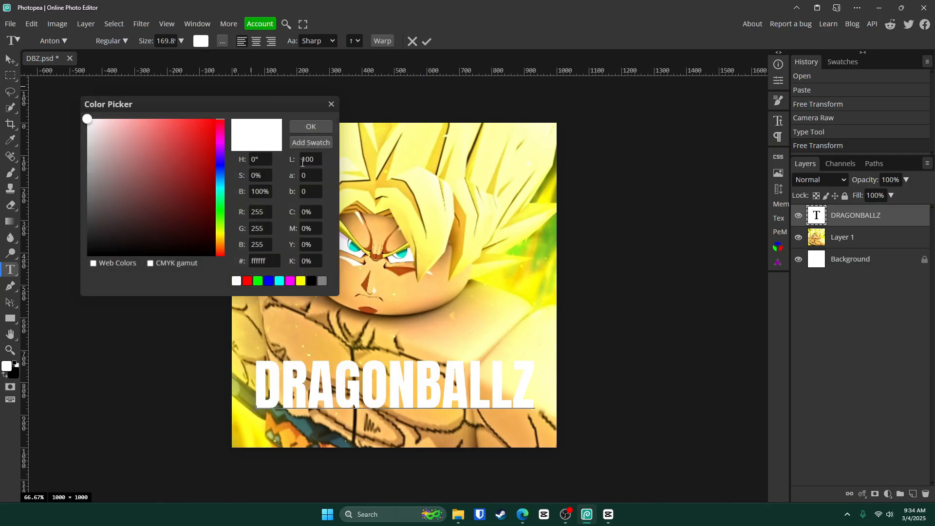
click(223, 229)
click(215, 120)
click(304, 126)
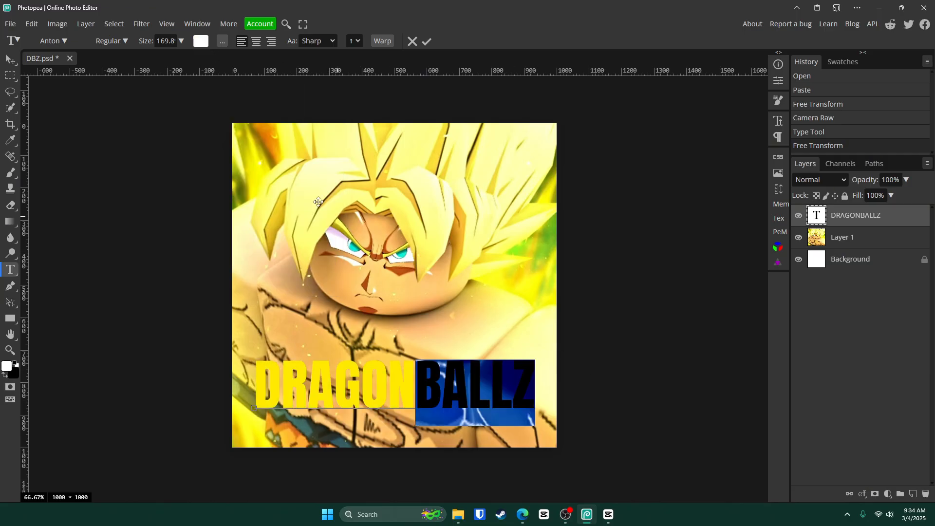
Color the letters BALLZ in the title text pure red and commit the text edit.
click(201, 41)
click(224, 120)
click(214, 120)
click(311, 126)
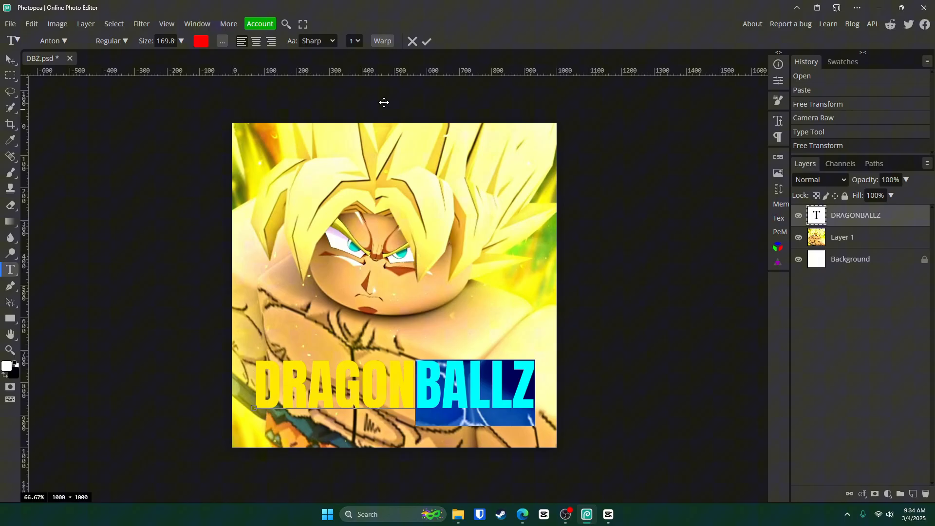
click(429, 43)
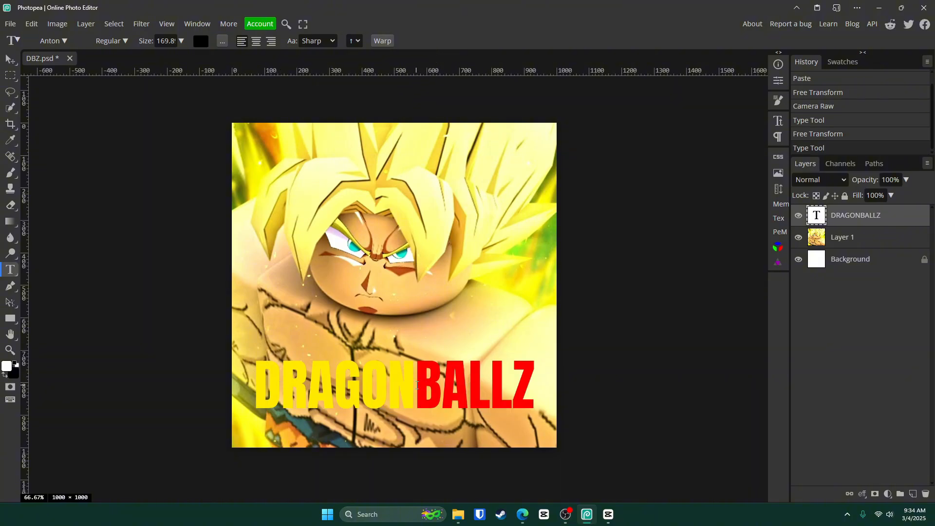
Delete the DRAGONBALLZ text layer.
drag(417, 384, 534, 390)
drag(426, 393, 388, 387)
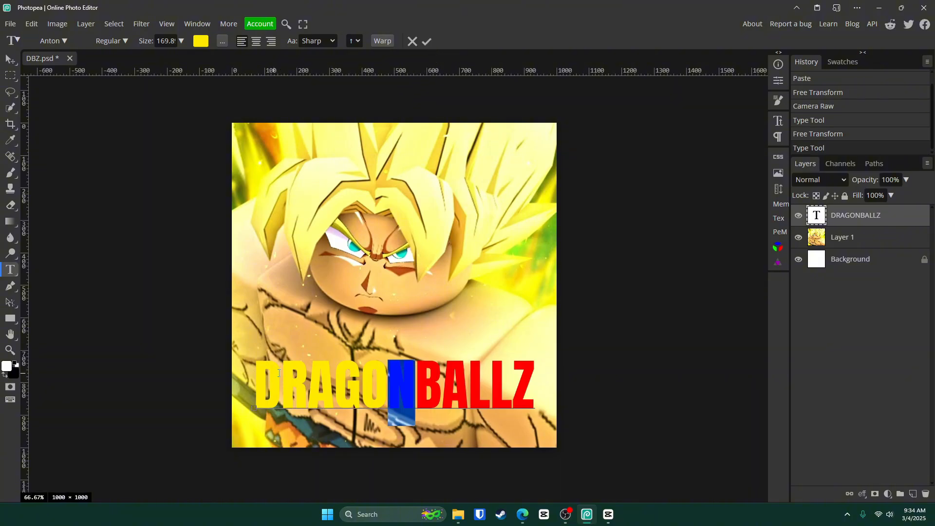
click(426, 41)
key(Delete)
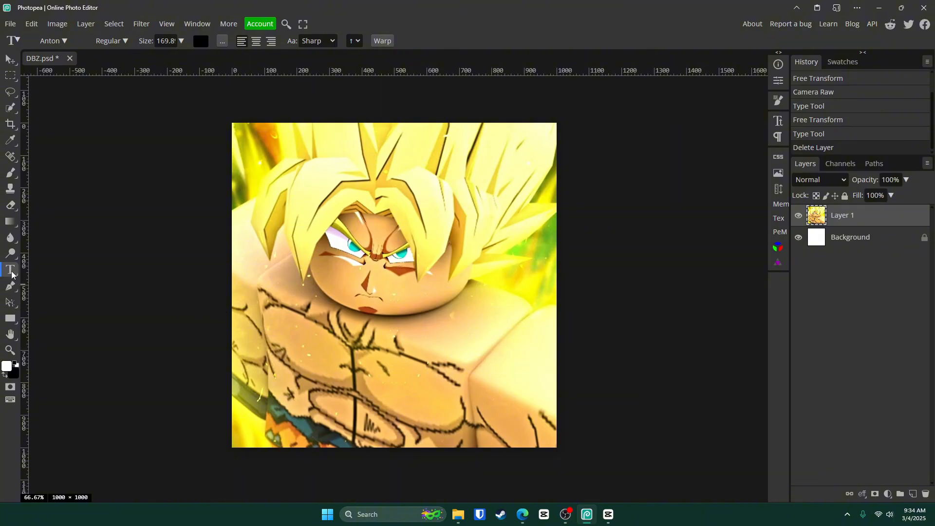
Add the text DRAGON in black Anton and place it in the lower-left part of the canvas.
click(287, 366)
text(DR)
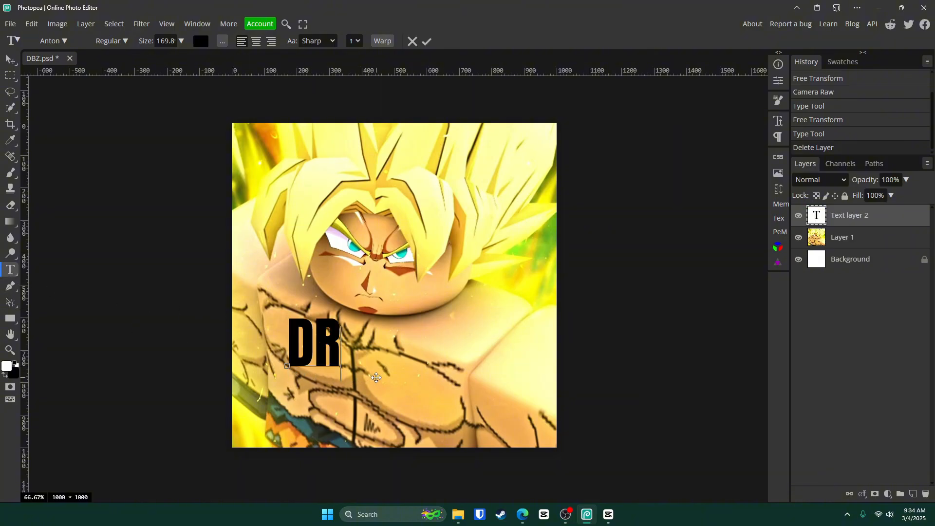
text(AGON)
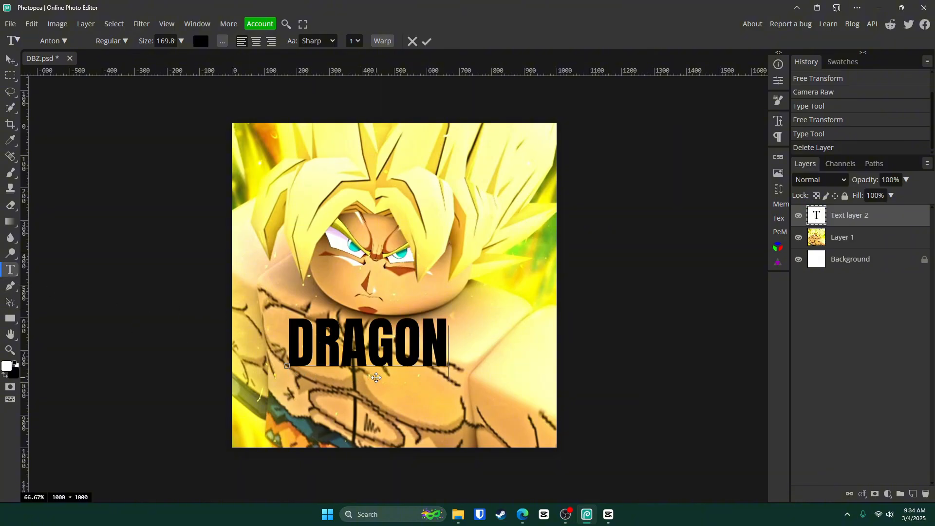
click(427, 42)
click(11, 59)
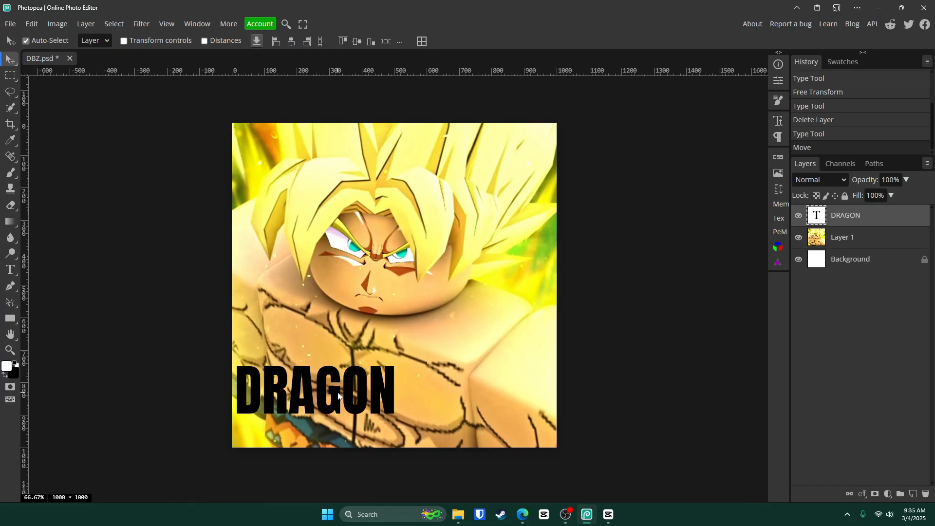
Duplicate the DRAGON text layer, change the copy's text to BALL, and place it directly to the right of DRAGON.
key(ctrl+j)
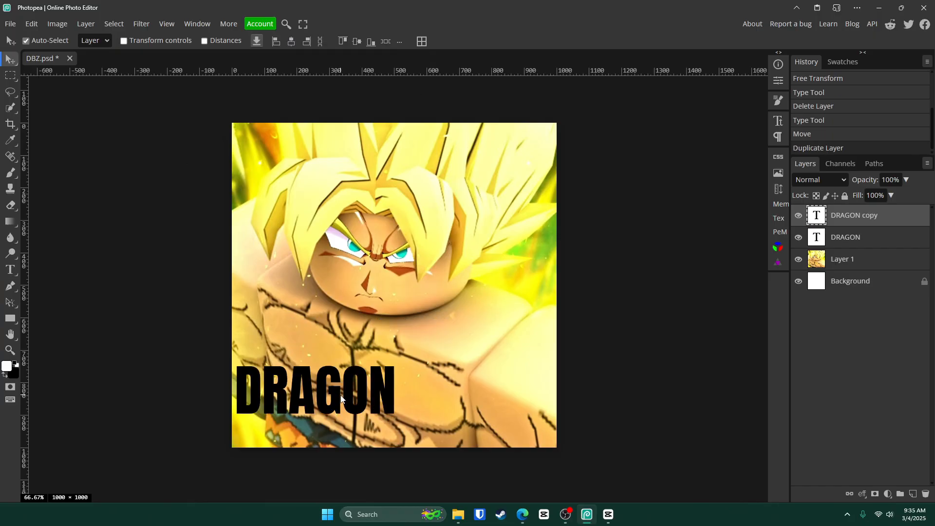
drag(341, 398, 419, 340)
double_click(413, 331)
text(BALL)
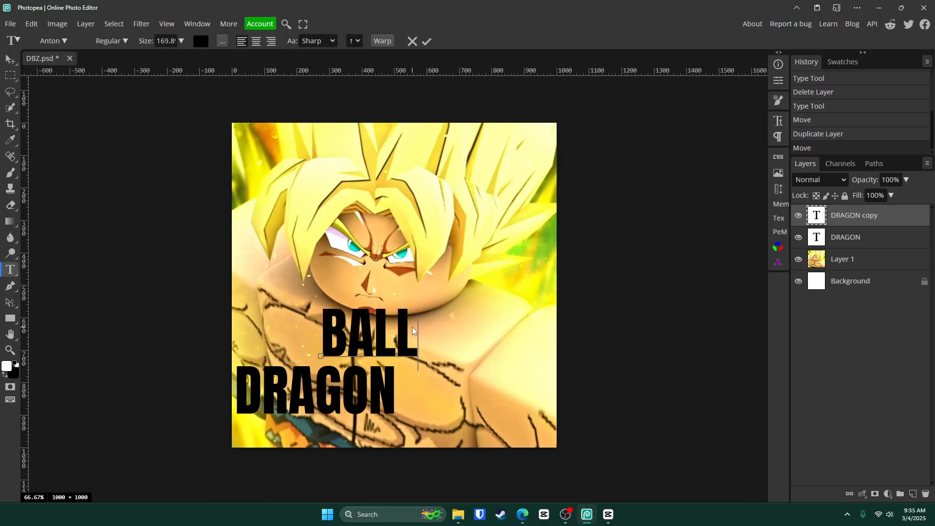
click(427, 42)
click(11, 60)
drag(381, 327, 455, 282)
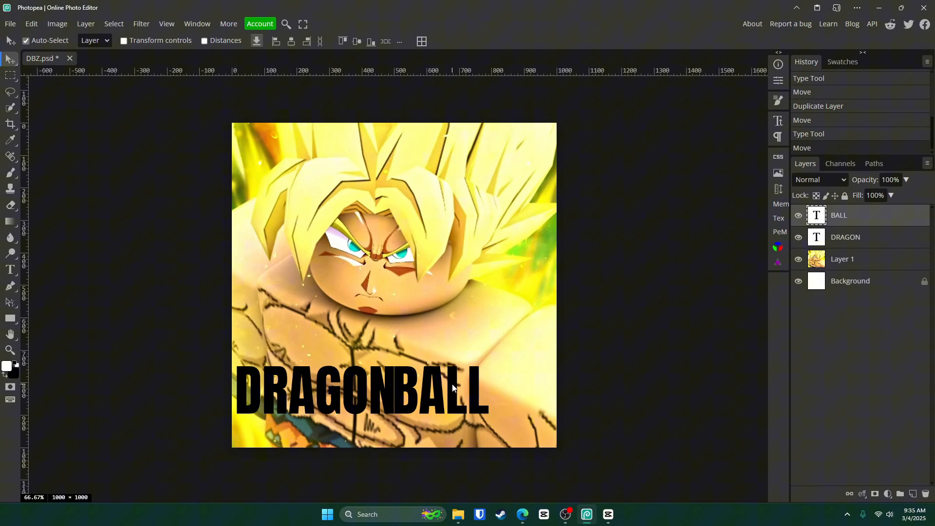
Duplicate the BALL text layer, change the copy's text to Z, and position it over the character's face.
key(ctrl+j)
double_click(453, 281)
click(449, 280)
double_click(448, 280)
text(Z)
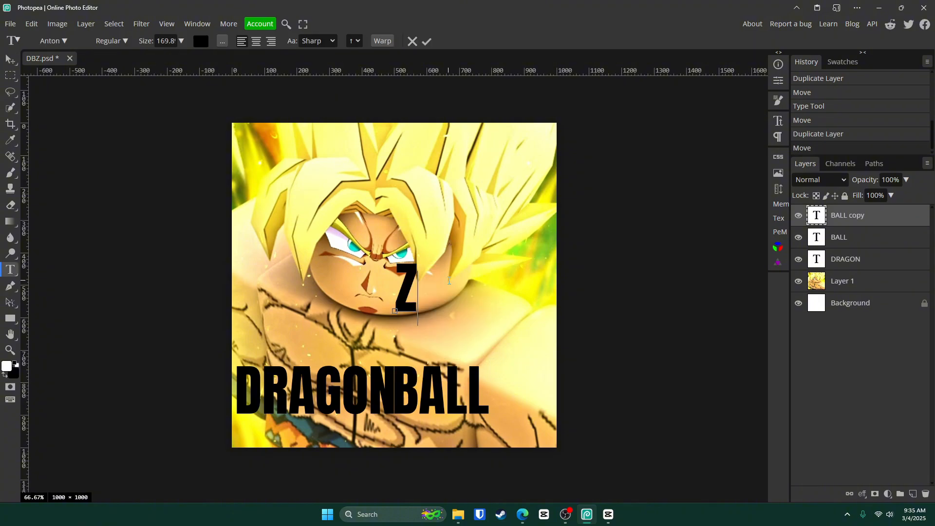
click(427, 41)
key(v)
drag(365, 400, 345, 280)
drag(409, 265, 373, 259)
Move the DRAGON text up to just below the character's chin and scale it to about 75.7%.
click(879, 267)
drag(318, 388, 338, 287)
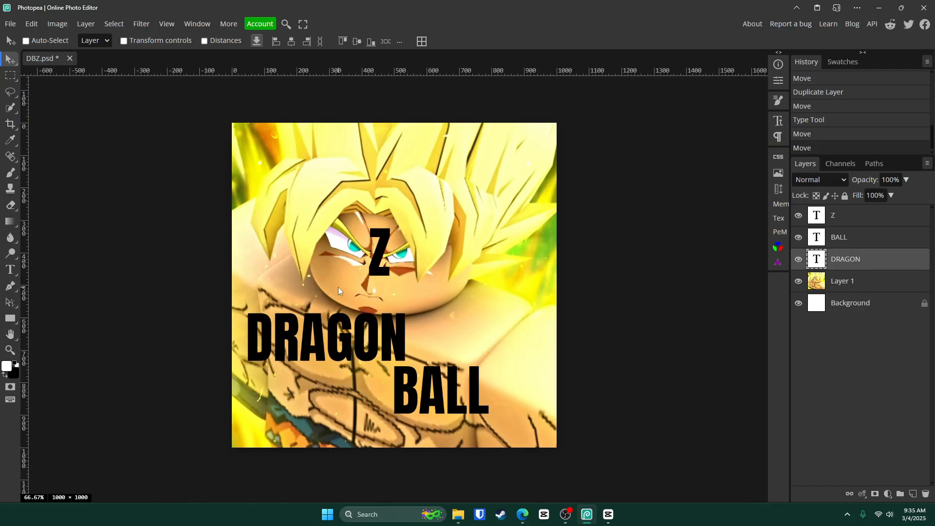
click(125, 41)
drag(405, 314, 384, 307)
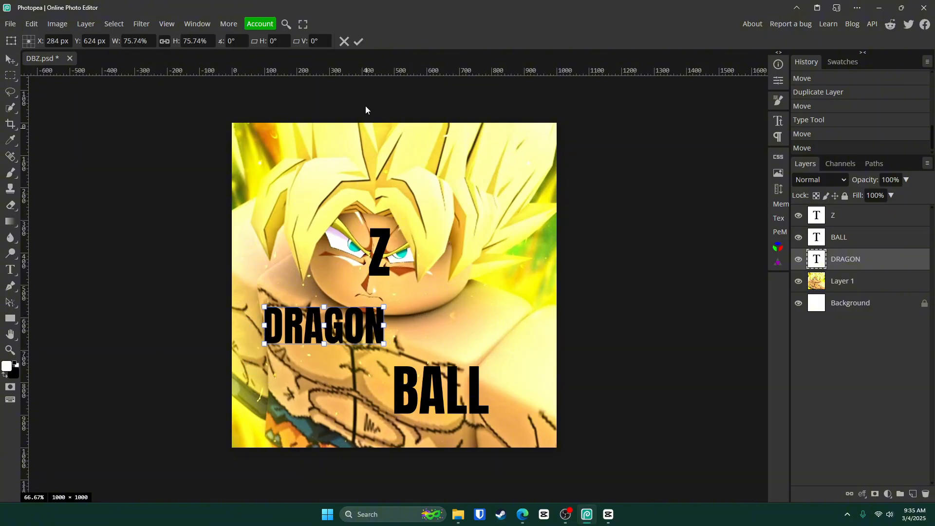
click(361, 39)
Scale the BALL text to about 75.3% and align it directly to the right of DRAGON.
click(866, 238)
drag(489, 367, 420, 326)
drag(453, 309, 456, 308)
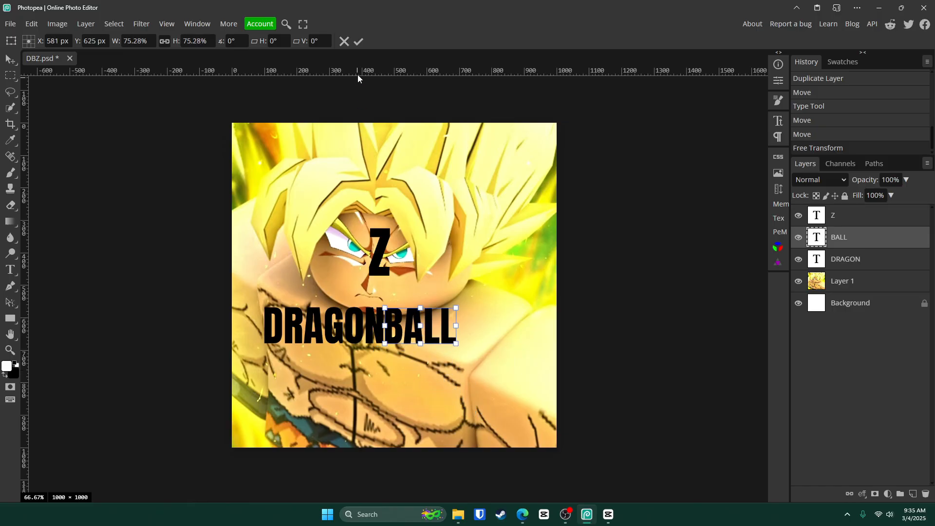
click(358, 41)
Move the Z text directly to the right of BALL, scale it to 96%, turn off transform controls, and nudge it slightly closer.
click(865, 218)
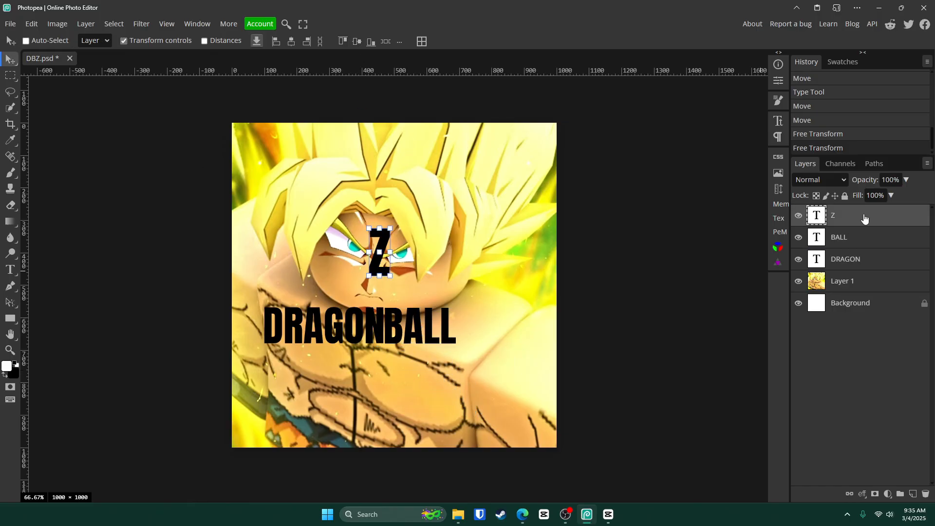
drag(389, 283, 473, 335)
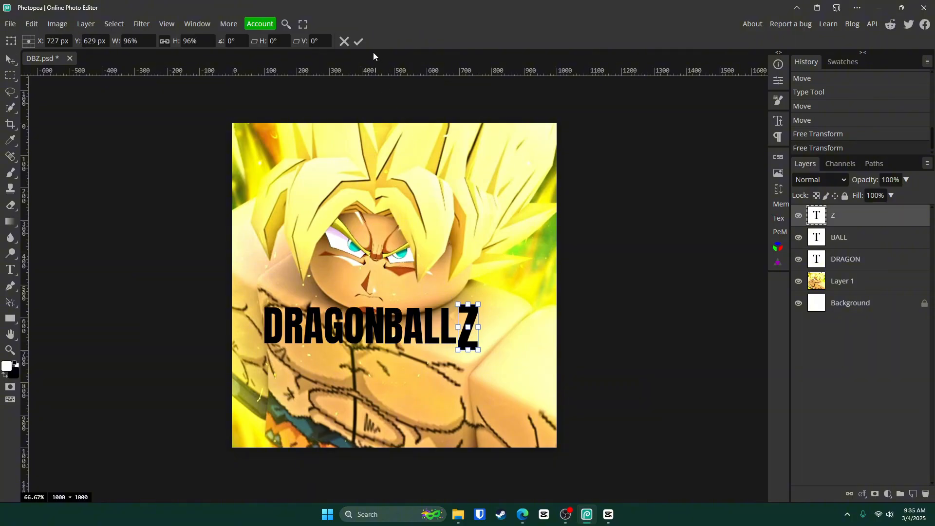
click(358, 42)
click(124, 42)
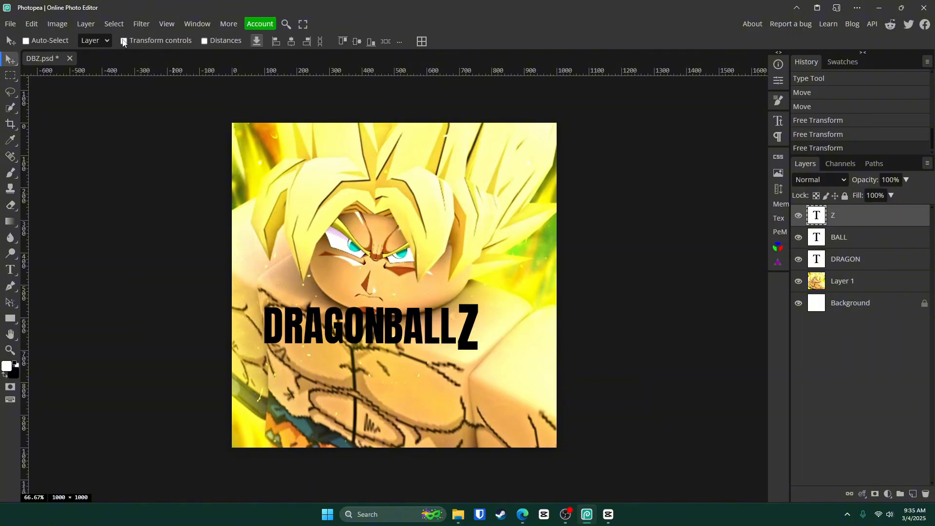
drag(471, 313, 470, 312)
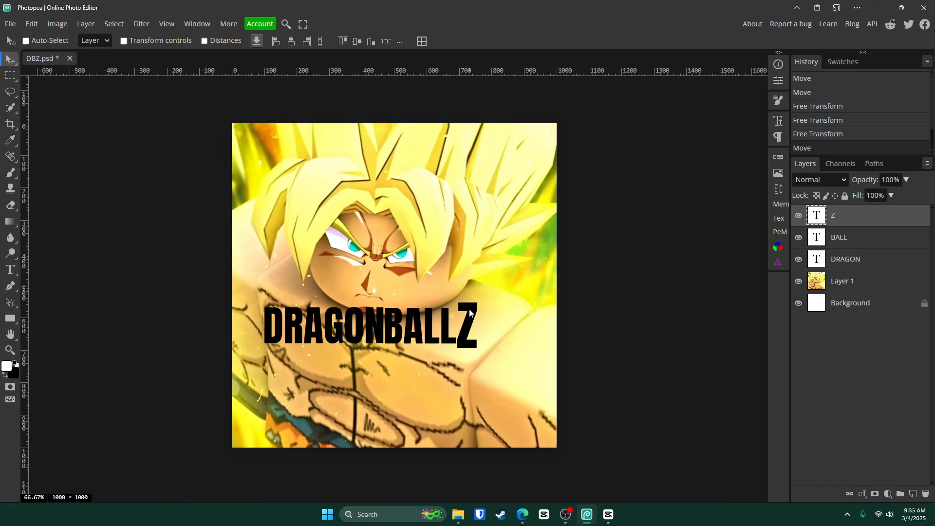
Select the DRAGON text for editing and search its font list for "bebas".
double_click(377, 326)
click(54, 41)
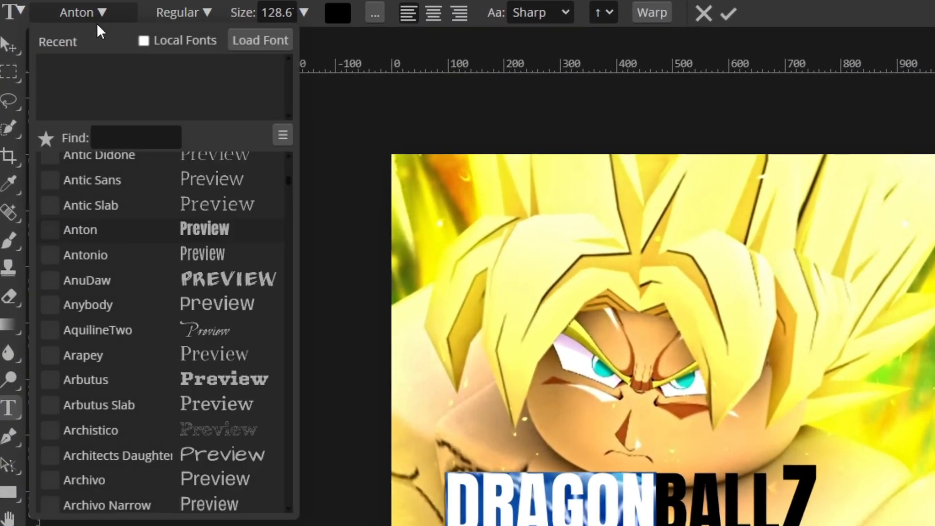
click(142, 138)
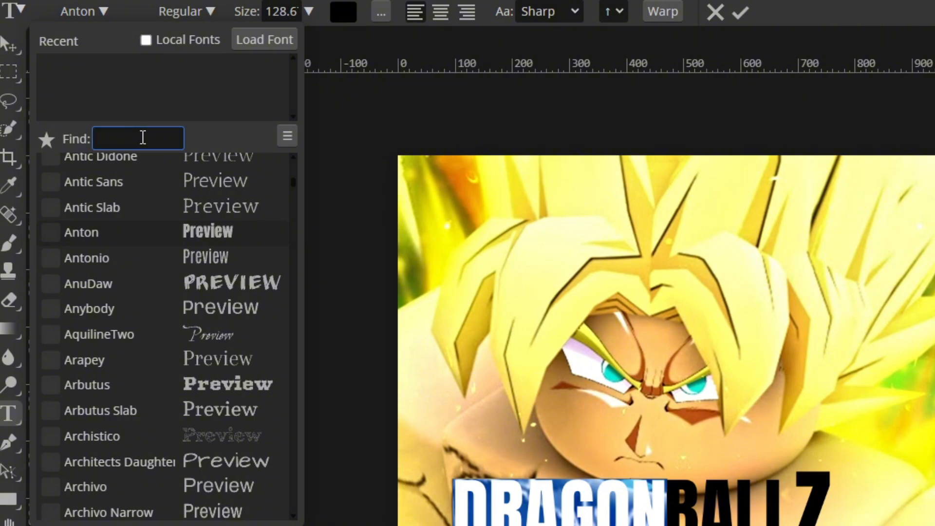
text(lucklewz)
key(BackSpace)
key(BackSpace)
key(BackSpace)
key(BackSpace)
key(BackSpace)
key(BackSpace)
key(BackSpace)
key(BackSpace)
text(beb)
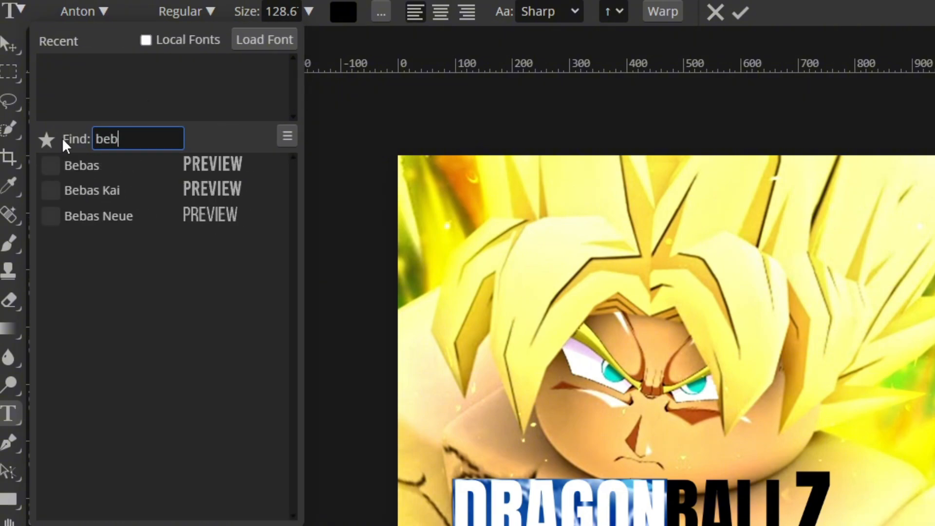
text(as)
Search the font list for "lemon" and leave the text editing without choosing a font.
key(BackSpace)
key(BackSpace)
key(BackSpace)
key(BackSpace)
key(BackSpace)
text(lemon)
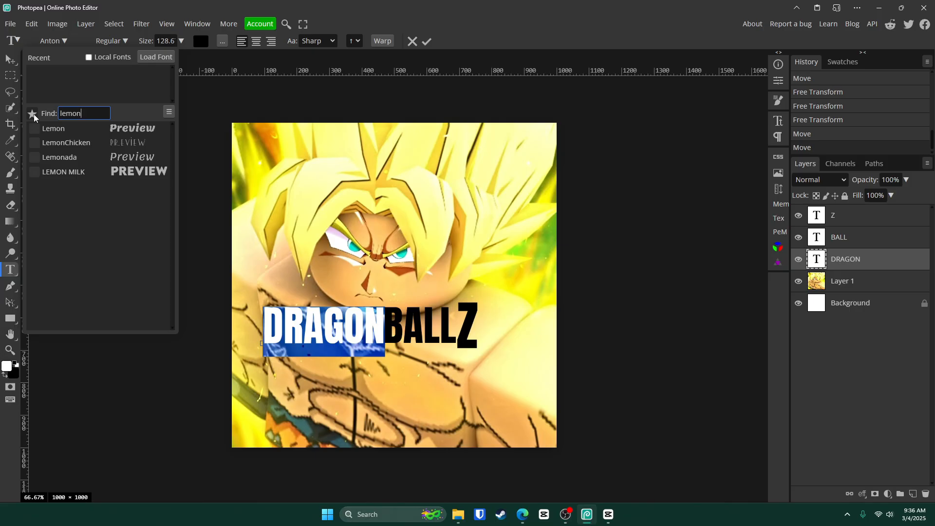
click(10, 59)
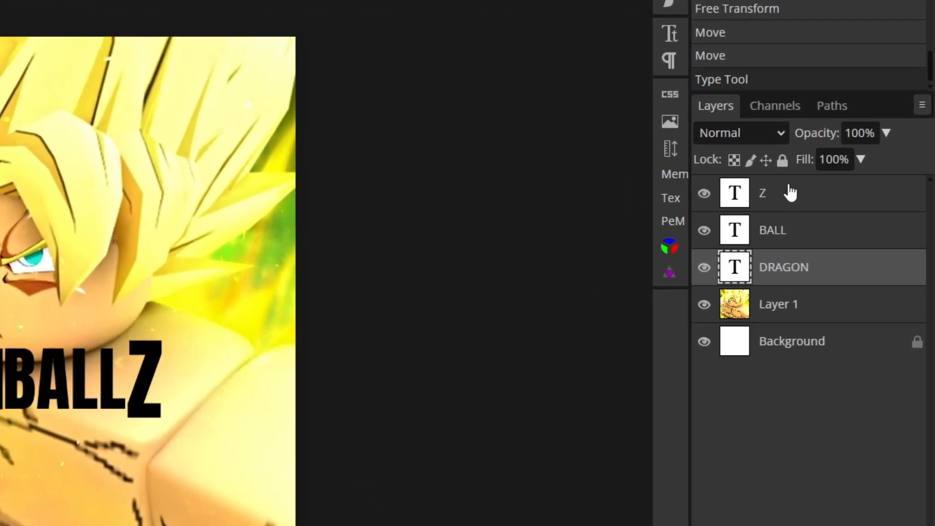
Select the Z, BALL and DRAGON layers together and move the logo down onto the character's lower chest, centered horizontally.
click(849, 214)
ctrl+click(843, 240)
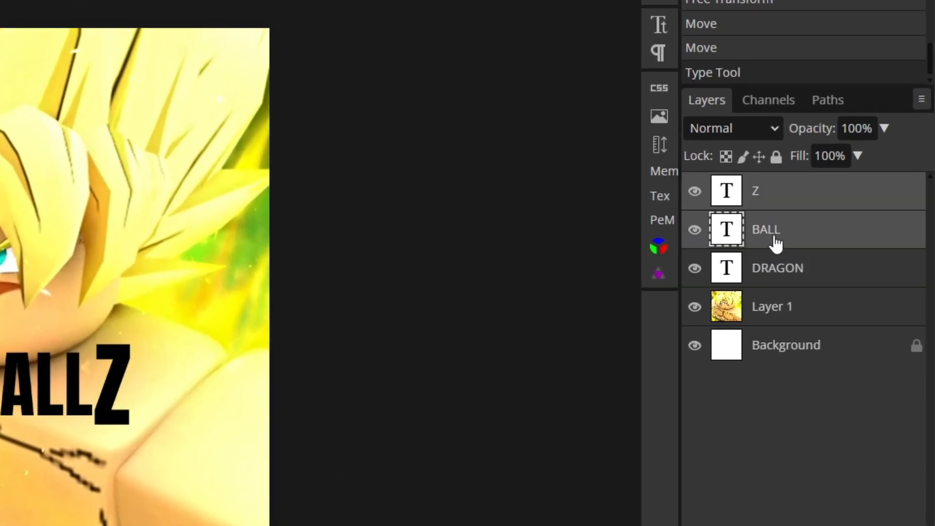
ctrl+click(802, 270)
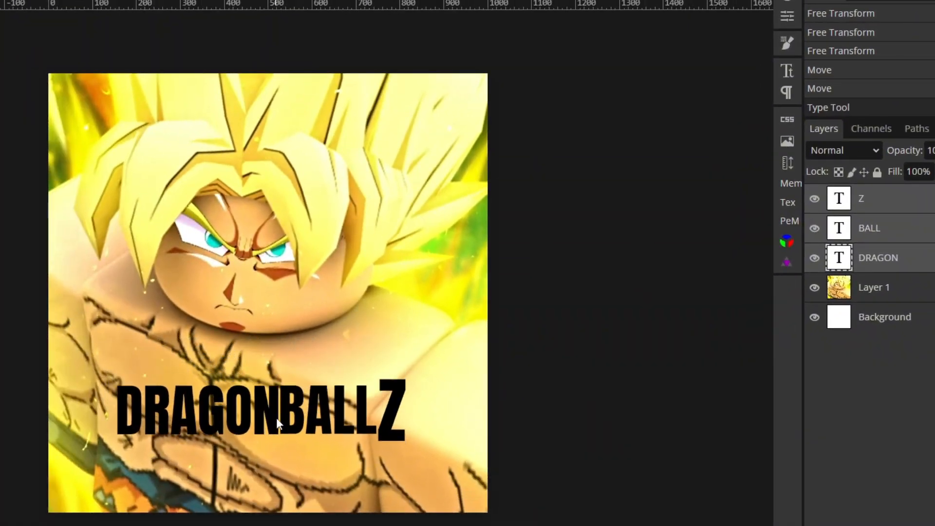
mouse_move(276, 417)
mouse_down()
mouse_move(272, 435)
mouse_move(273, 426)
mouse_move(289, 428)
mouse_move(280, 431)
mouse_up()
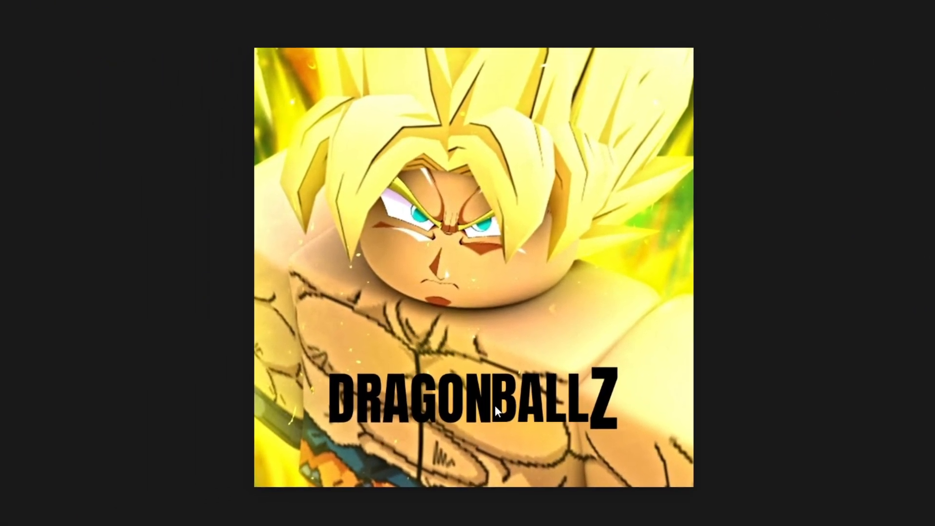
Scale the three selected text layers together to about 123.57% and center them at about X 500 px, Y 810 px.
key(ctrl+alt+t)
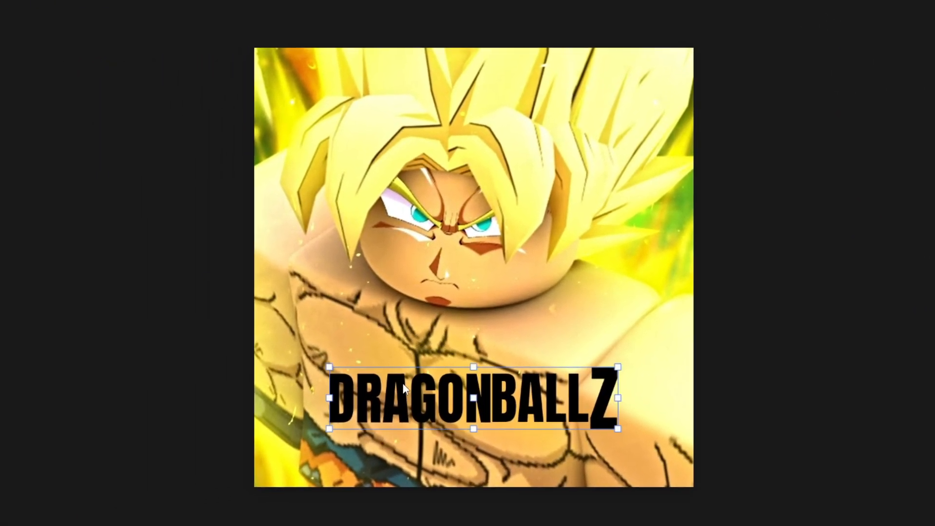
drag(329, 367, 261, 353)
drag(495, 388, 523, 401)
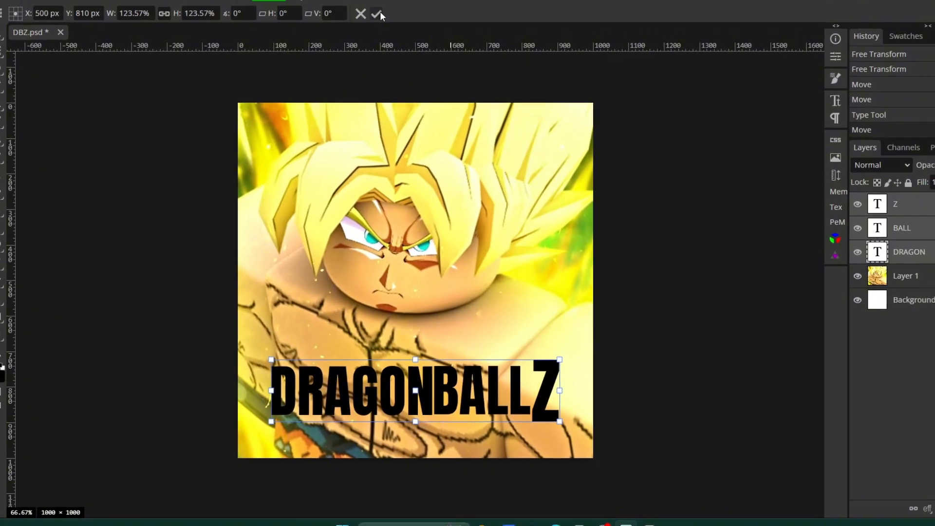
click(377, 12)
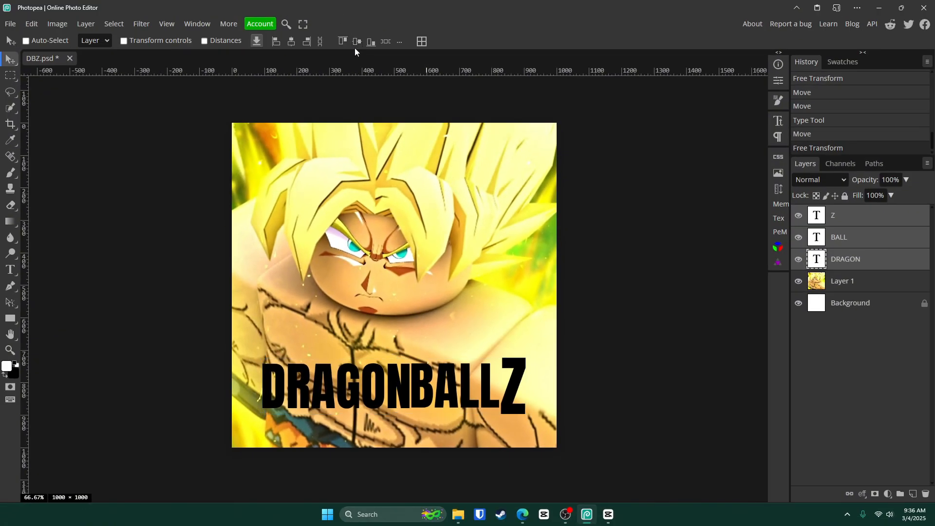
Add a linear Gradient Overlay at 90° to the DRAGON layer and set its scale to 5%.
click(849, 238)
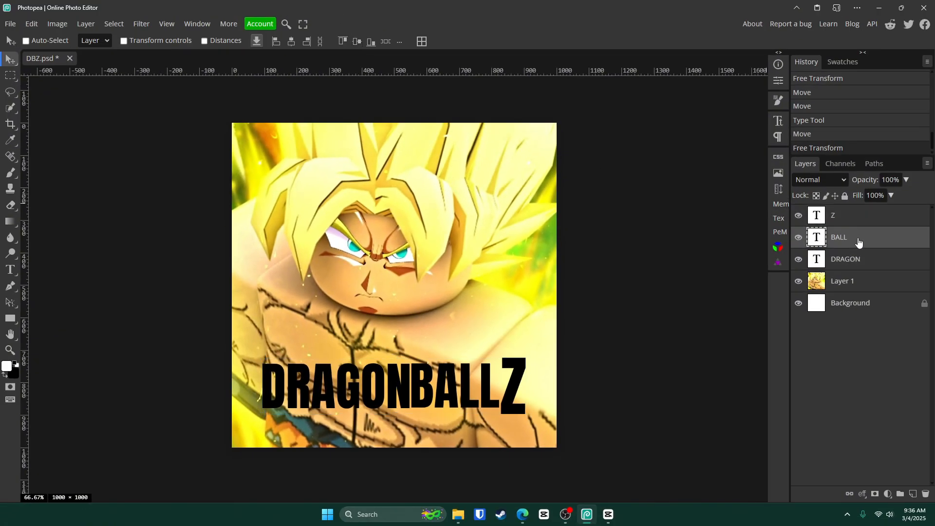
double_click(883, 263)
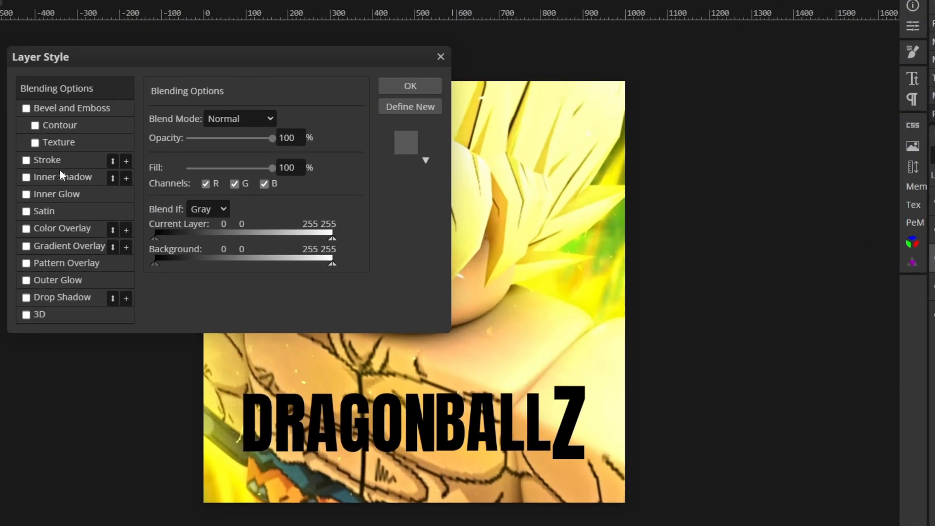
click(26, 246)
click(45, 248)
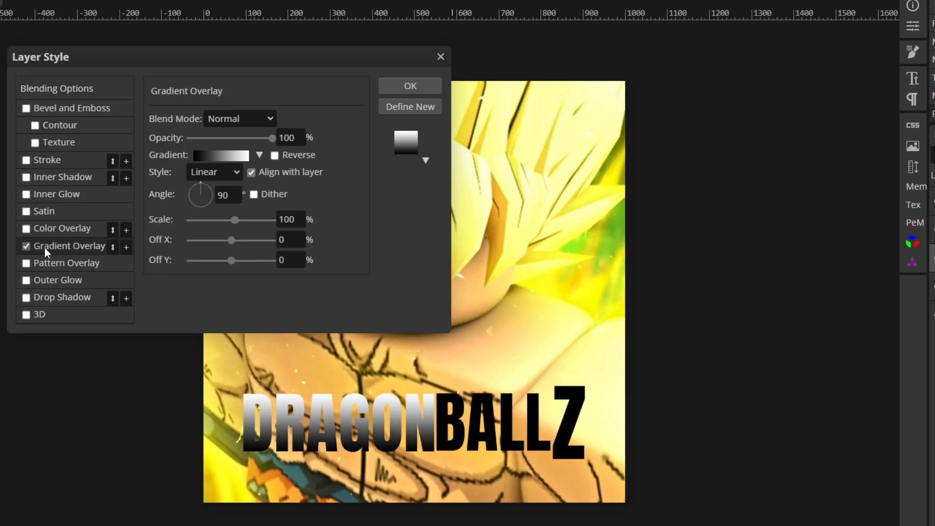
drag(234, 219, 190, 220)
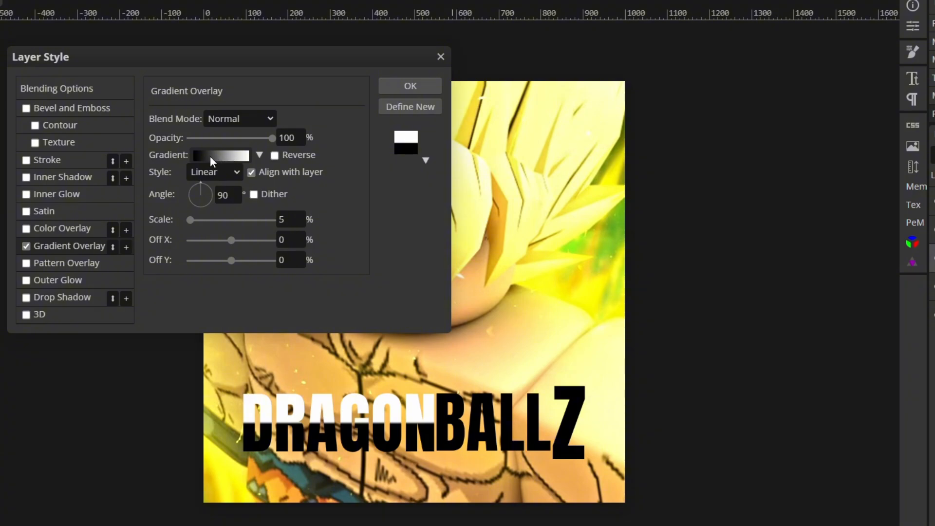
Move the white stop of the DRAGON gradient to the 4% position and color it golden yellow.
click(227, 155)
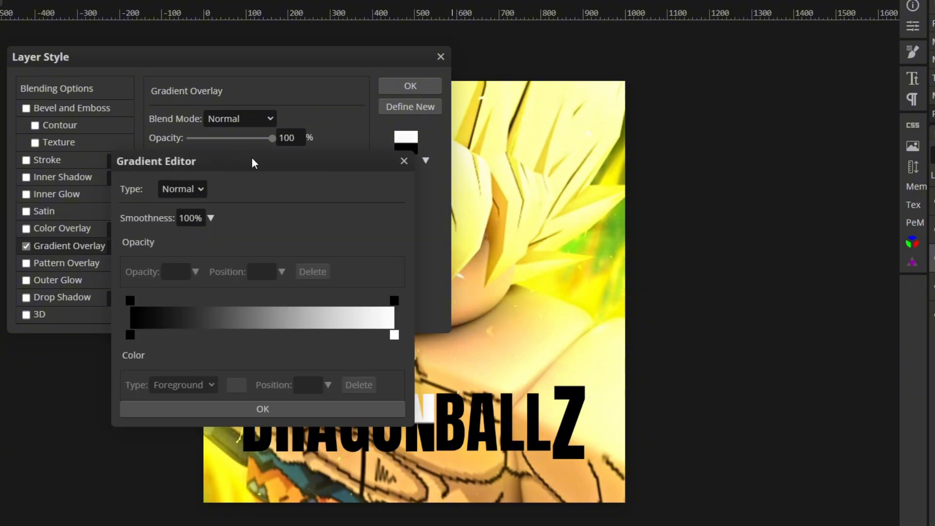
drag(253, 162, 596, 57)
drag(735, 235, 482, 235)
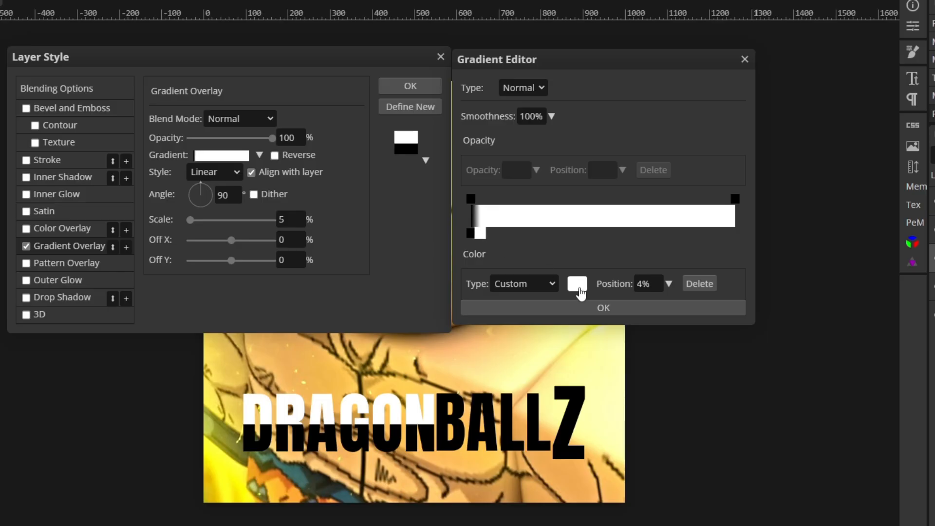
click(578, 284)
click(396, 442)
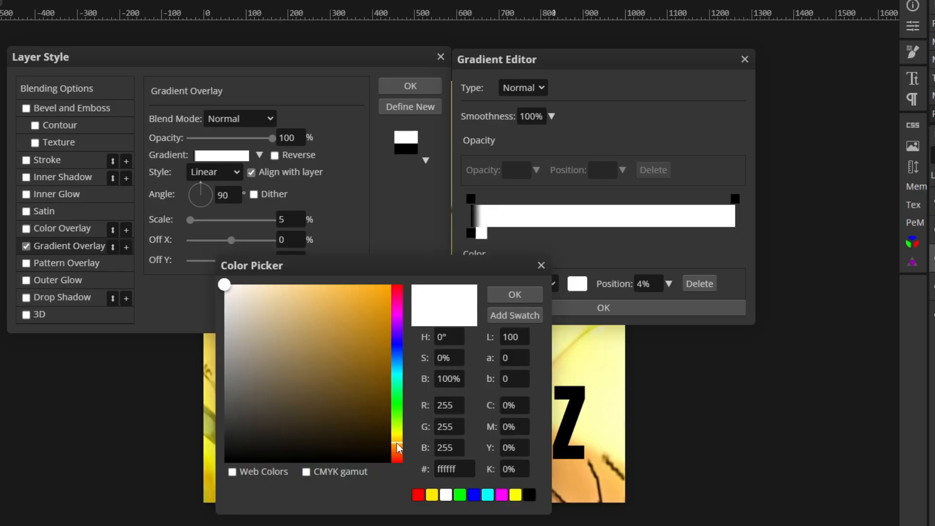
click(400, 287)
click(514, 294)
Change the black stop at 0% of the DRAGON gradient to darker yellow e3c200 and apply the layer style.
click(470, 233)
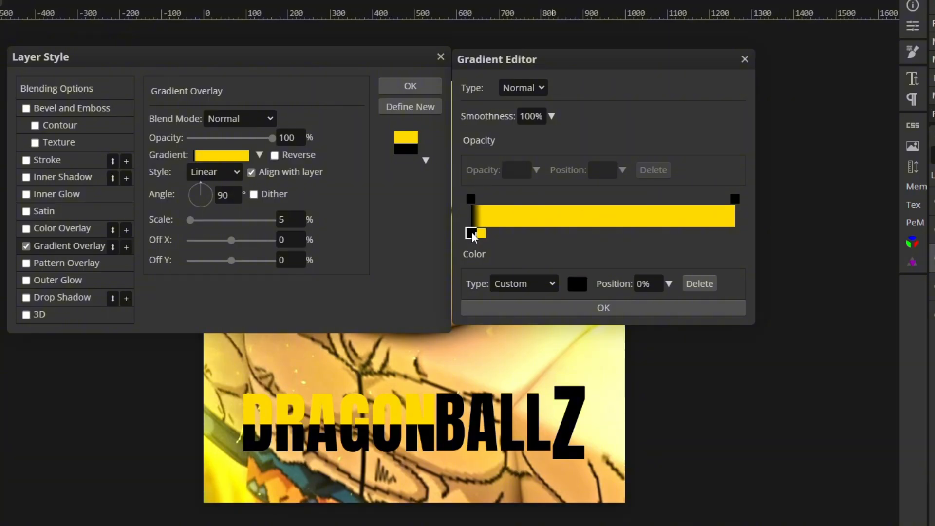
click(571, 286)
drag(381, 311, 391, 340)
drag(423, 266, 138, 368)
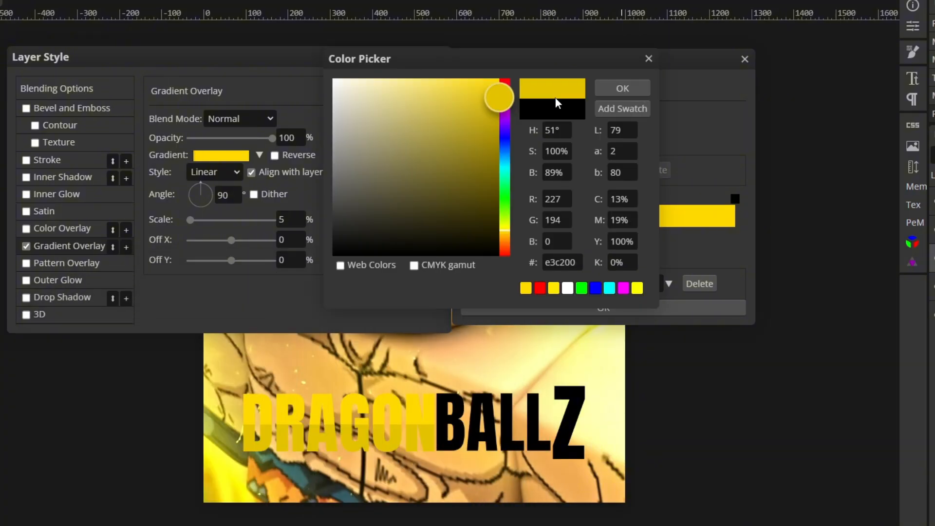
click(616, 83)
click(617, 307)
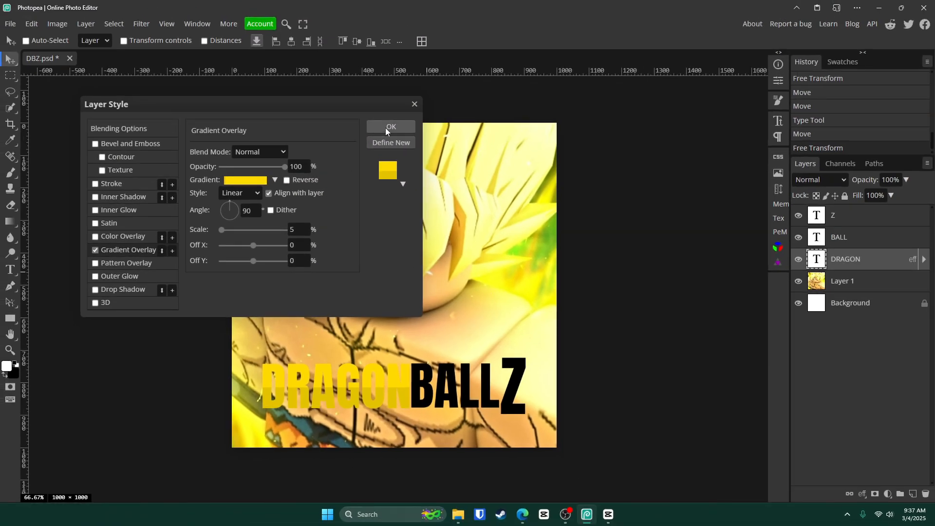
click(385, 128)
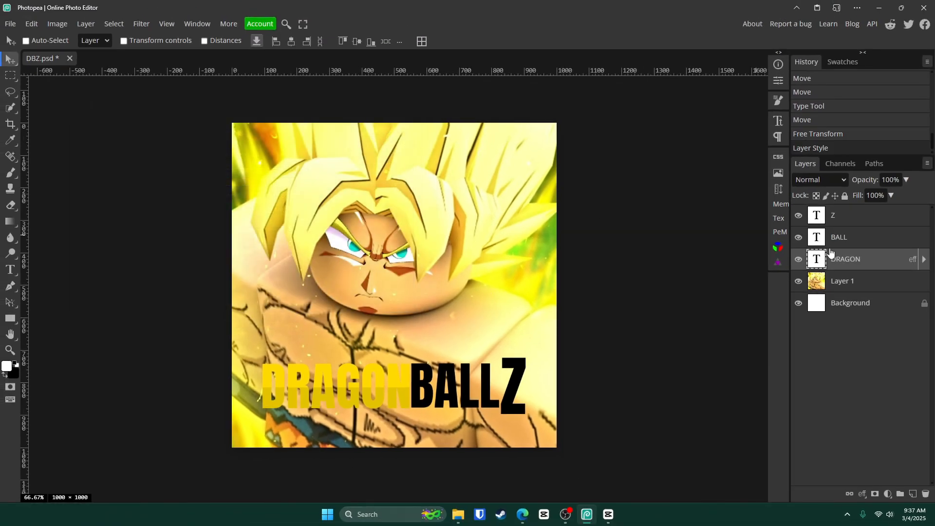
Add a Gradient Overlay to the BALL layer and change its gradient stop at 4% to bright red.
double_click(880, 239)
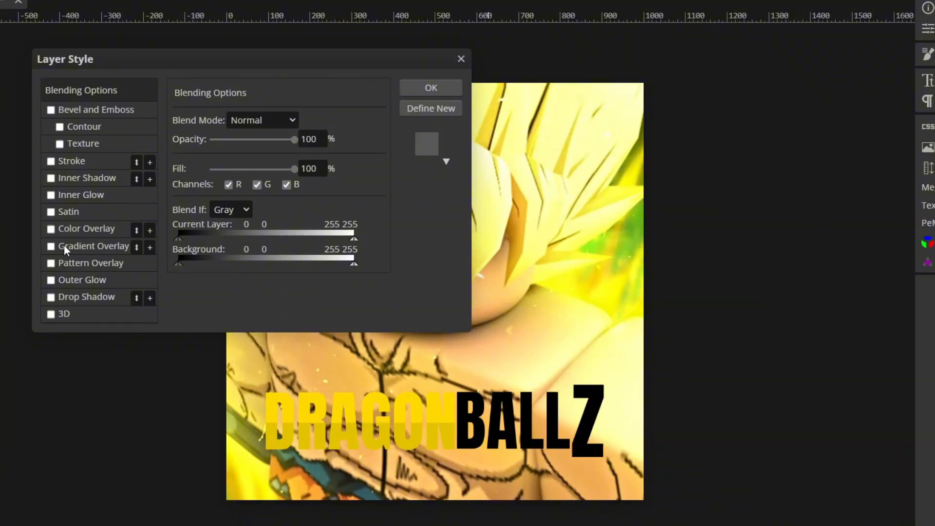
click(64, 245)
click(244, 156)
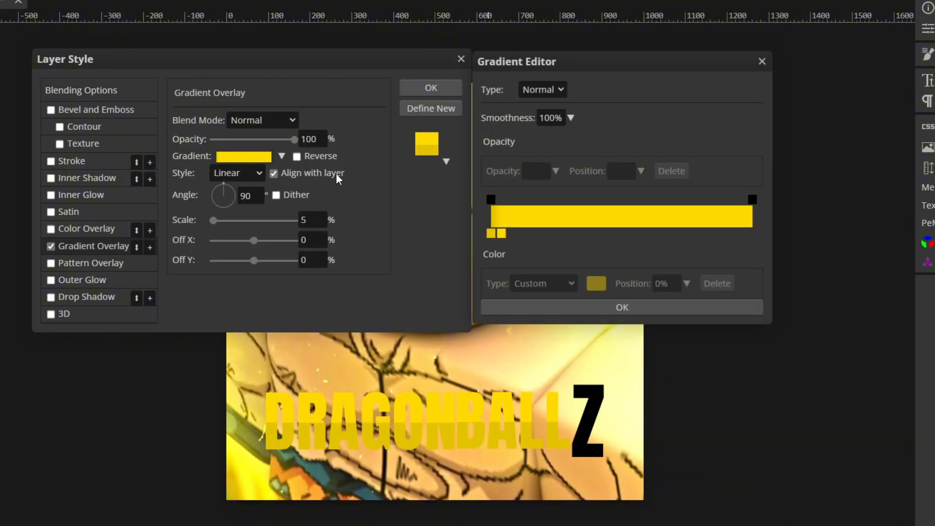
click(501, 233)
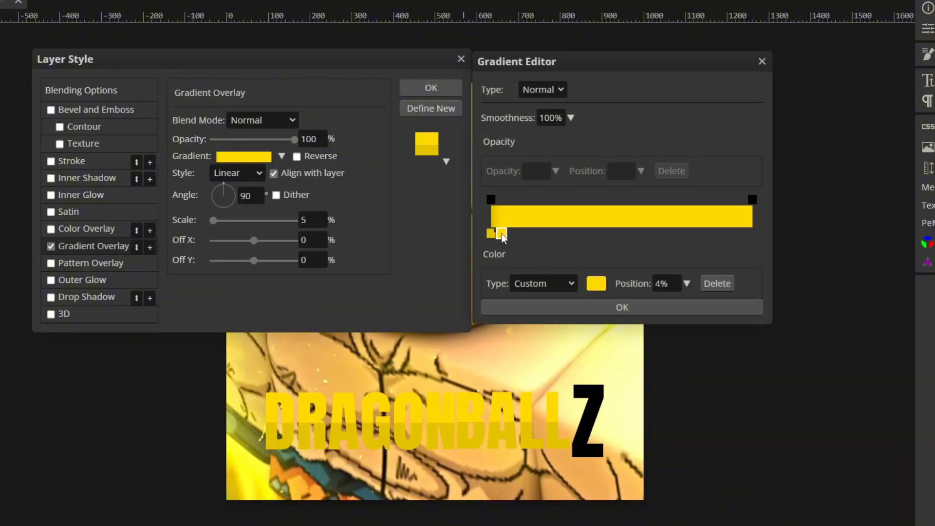
click(598, 284)
drag(522, 106, 540, 34)
click(639, 90)
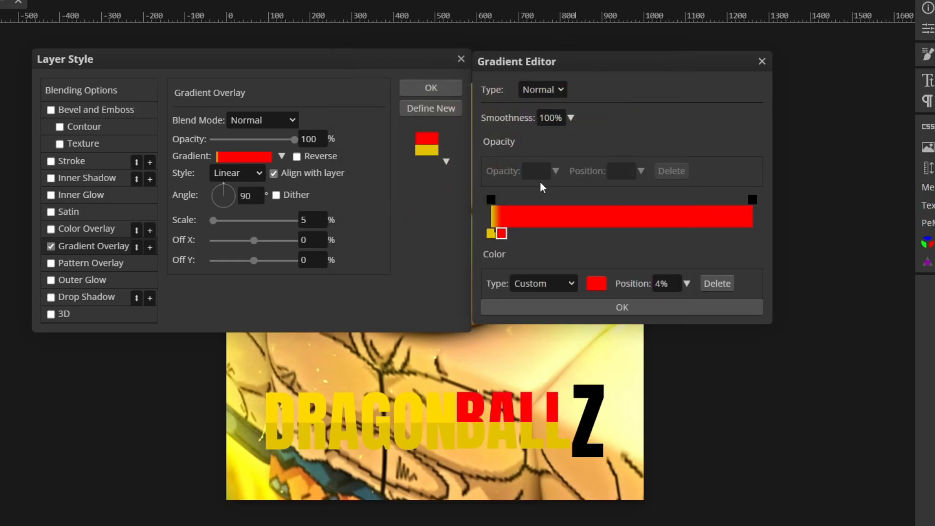
Change the 0% stop of the BALL gradient to dark red c10000 and apply the layer style.
click(491, 233)
click(596, 282)
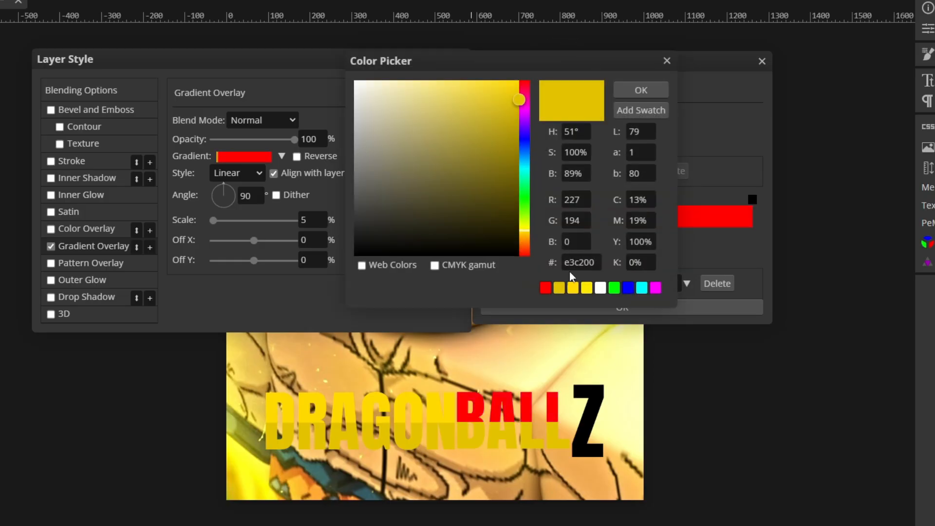
drag(530, 96, 534, 70)
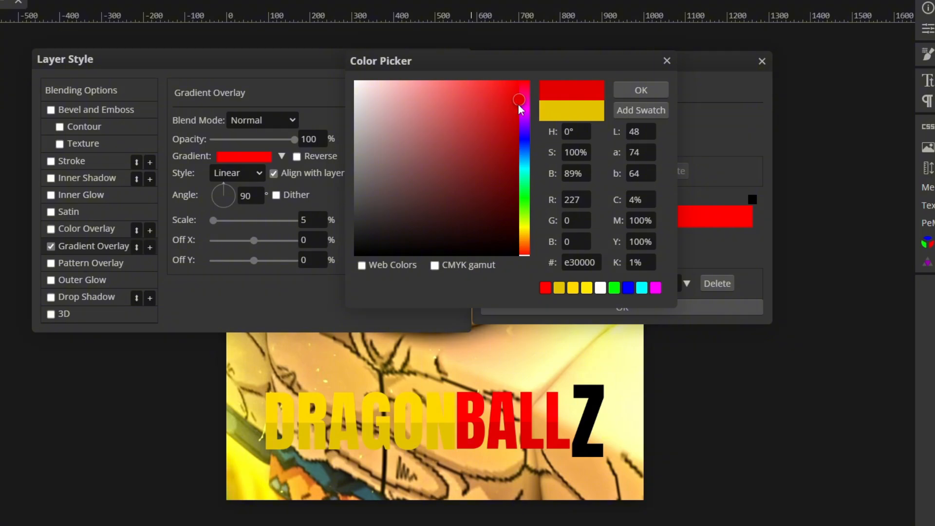
drag(519, 105, 546, 123)
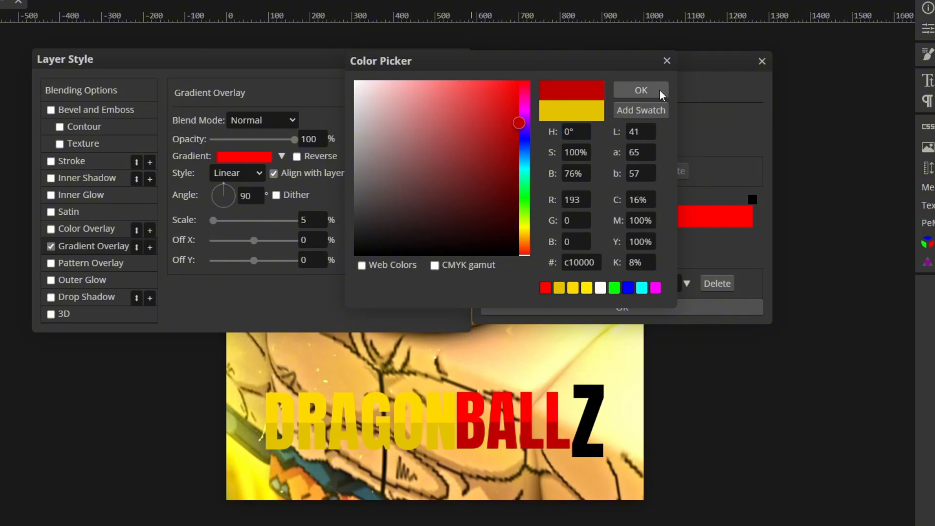
click(661, 93)
click(591, 307)
click(407, 93)
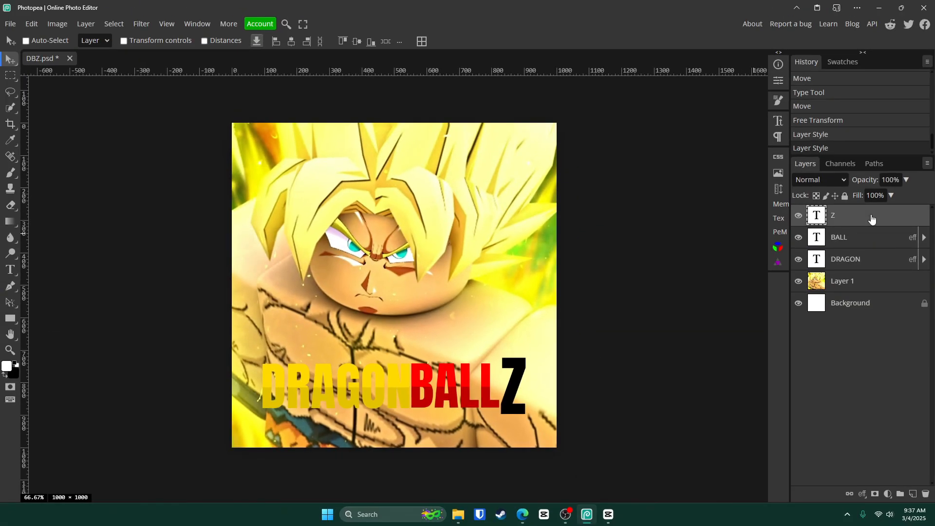
Add a Gradient Overlay with the bright red to dark red gradient to the Z text layer and apply it.
double_click(871, 219)
click(66, 246)
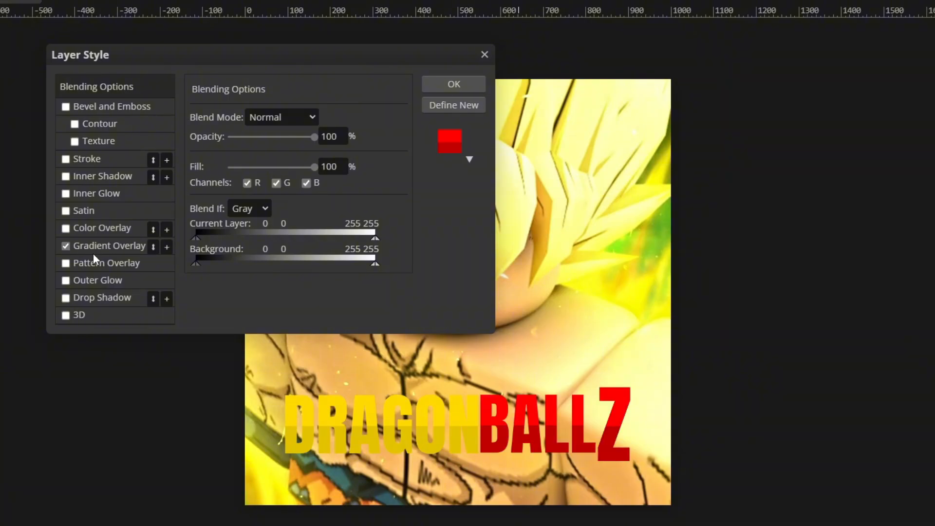
click(459, 87)
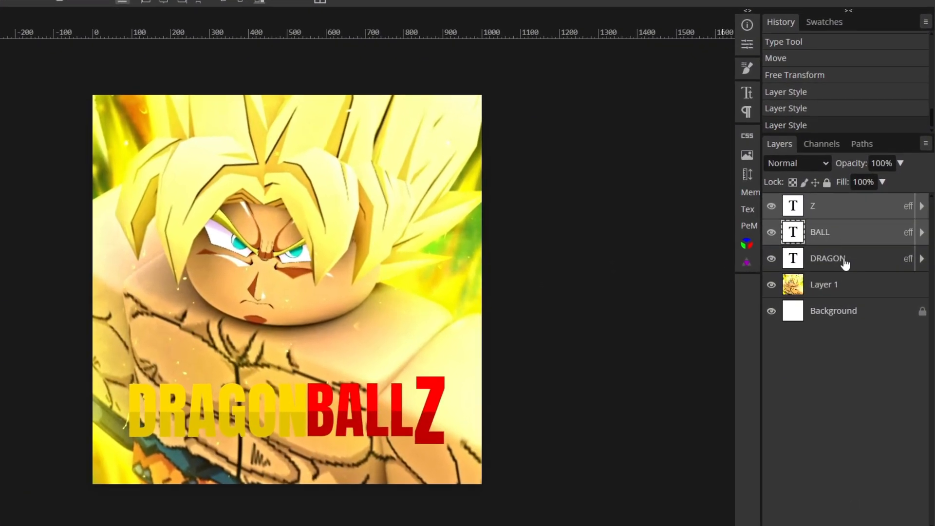
Convert the Z, BALL and DRAGON text layers together into a single smart object.
click(876, 263)
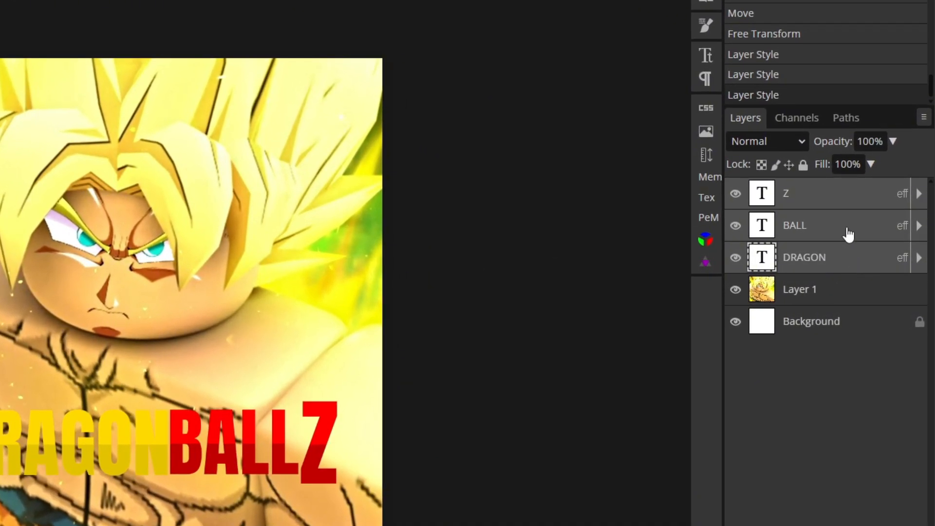
right_click(830, 221)
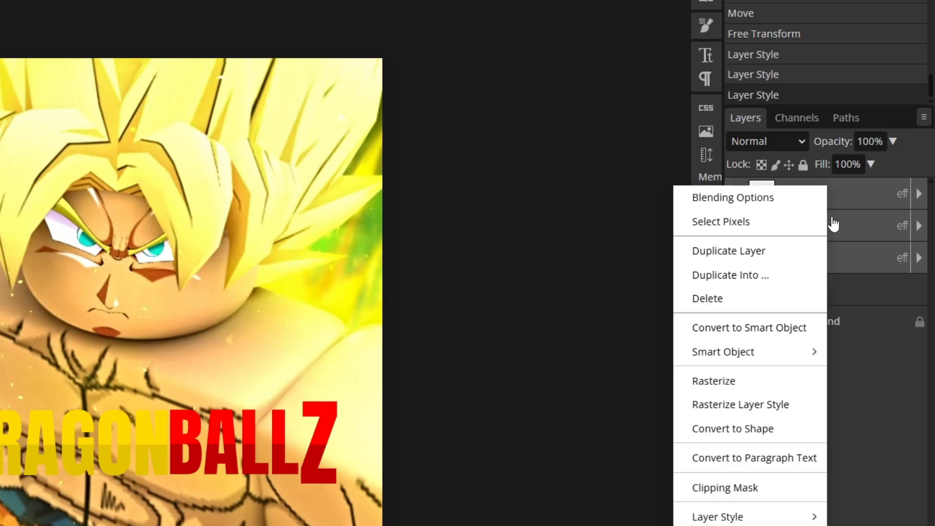
click(777, 322)
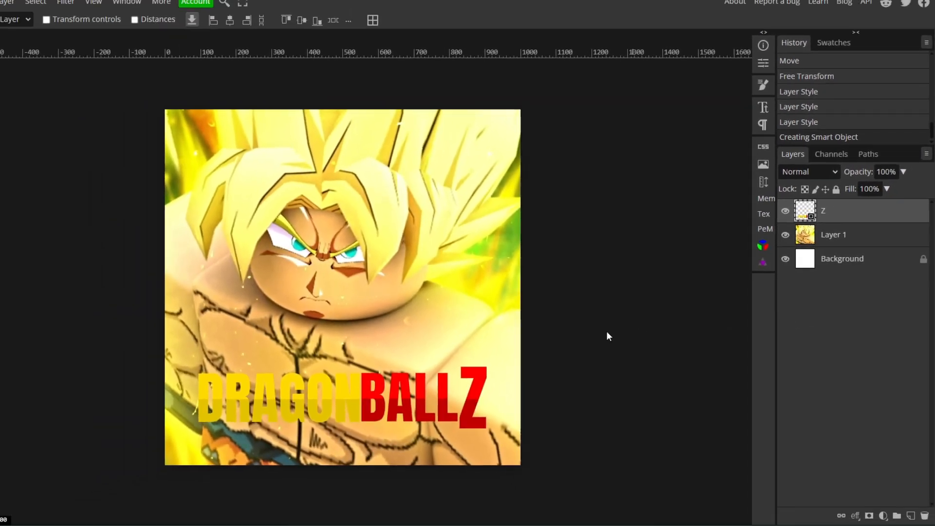
drag(443, 382, 533, 253)
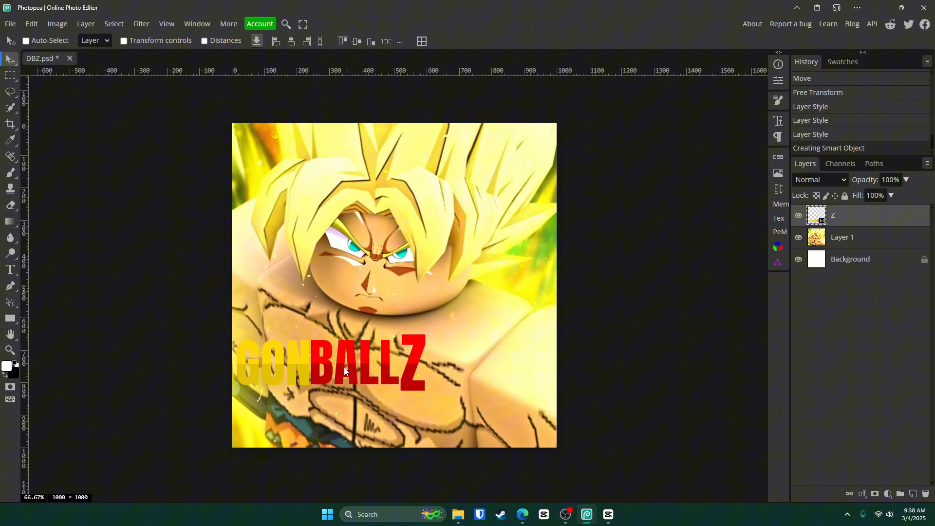
drag(344, 367, 444, 391)
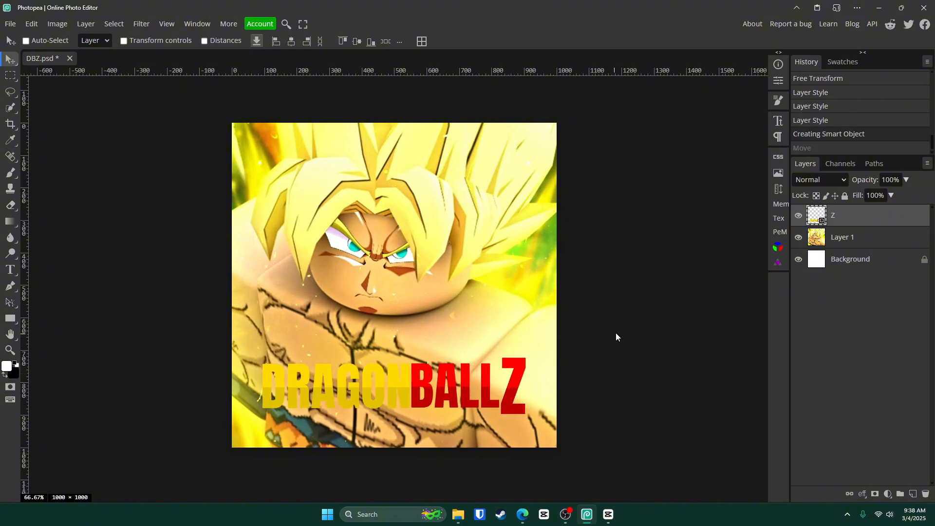
Add a black outside Stroke of 15 px to the logo smart object and apply the layer style.
double_click(878, 222)
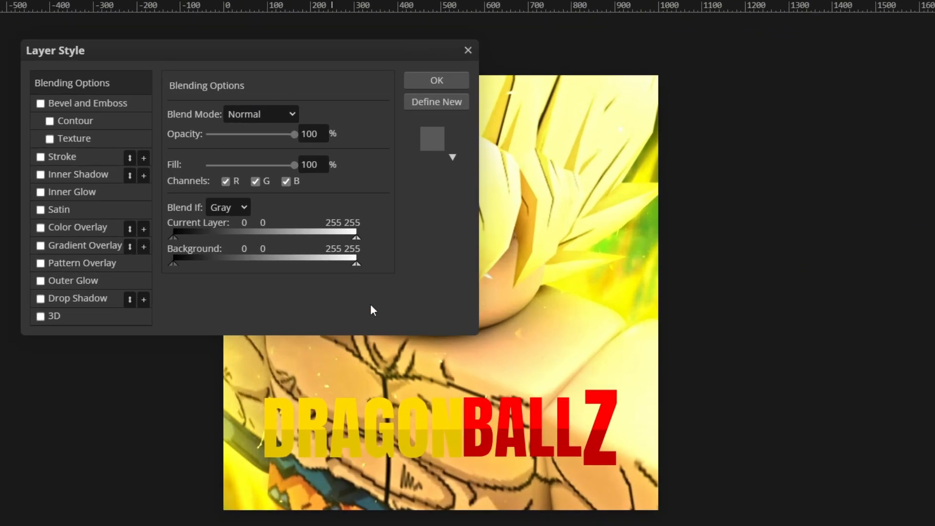
click(42, 157)
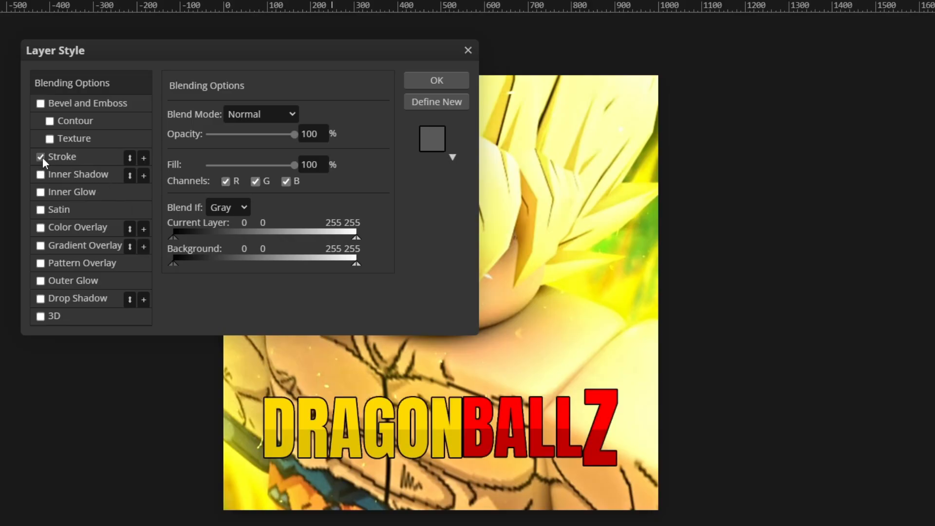
click(57, 158)
drag(210, 117, 216, 118)
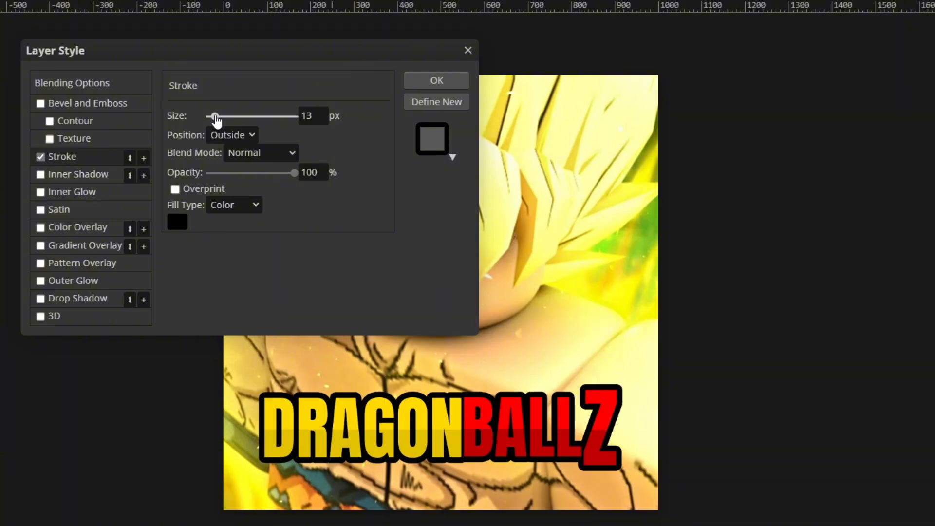
drag(216, 118, 218, 118)
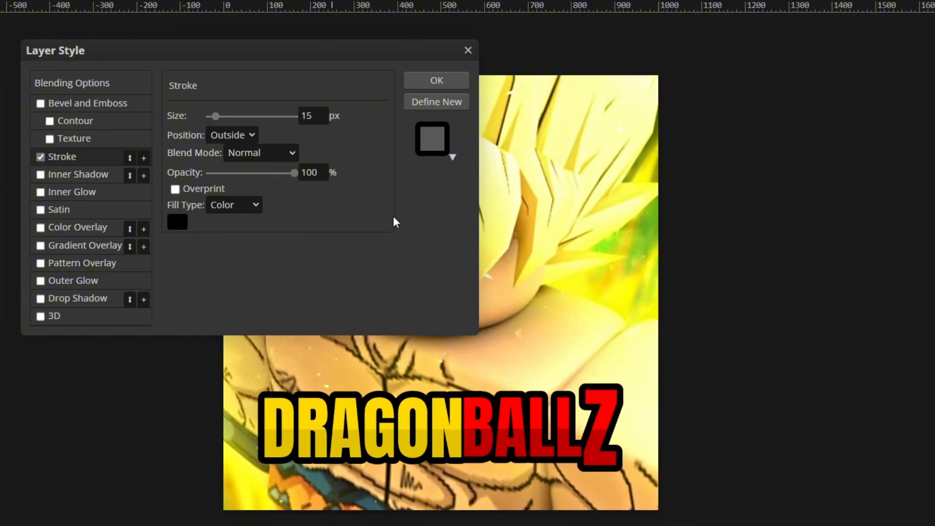
click(446, 81)
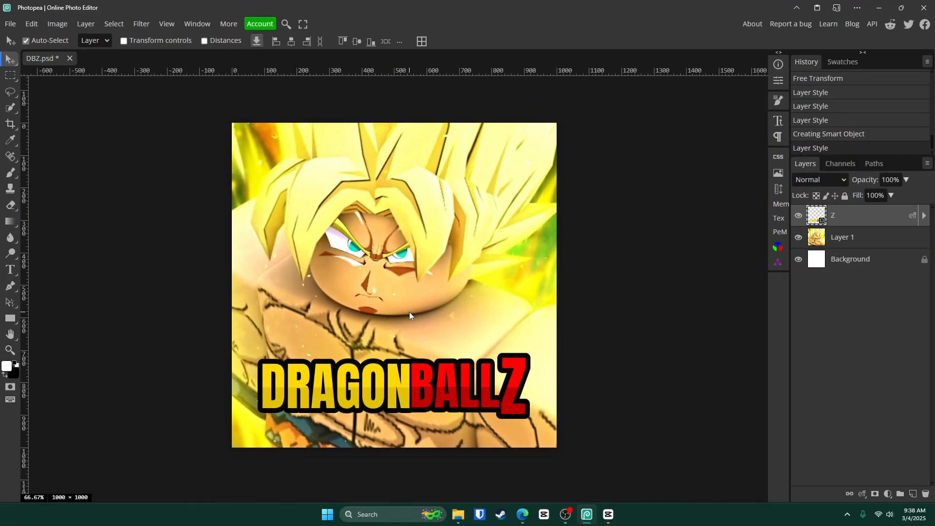
Apply a Perspective transform to the logo that narrows its upper edge evenly on both sides.
key(ctrl+t)
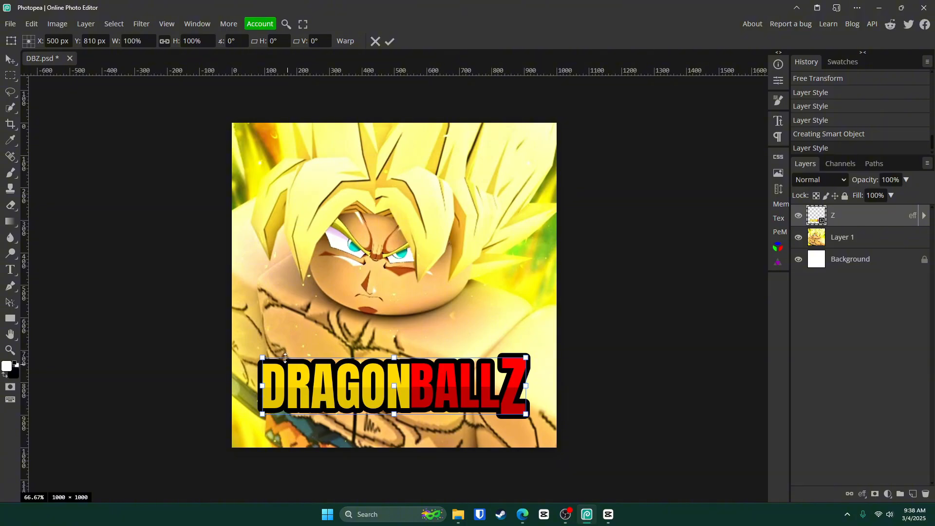
right_click(436, 375)
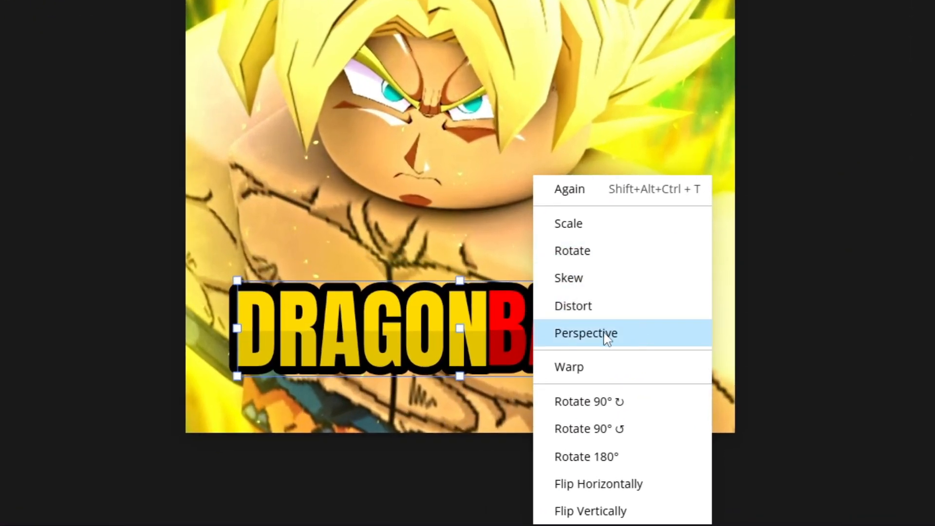
click(616, 338)
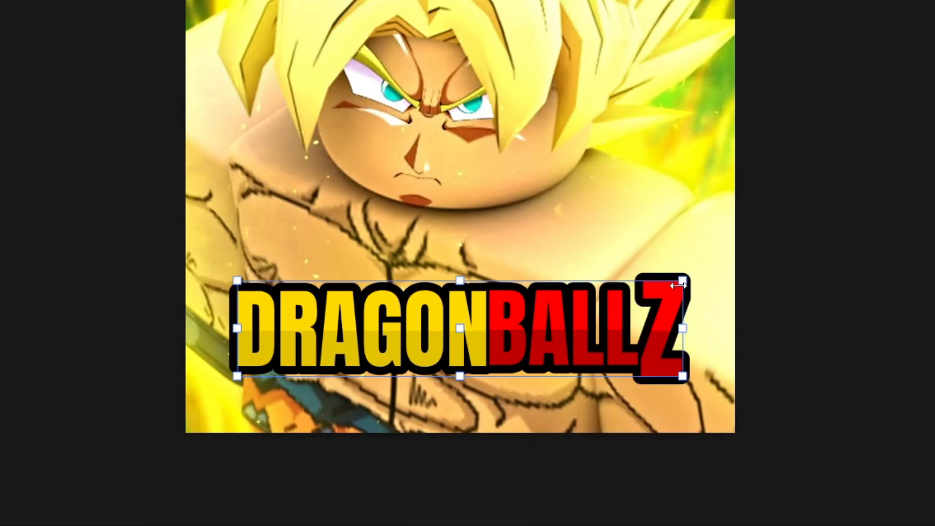
drag(681, 284, 665, 285)
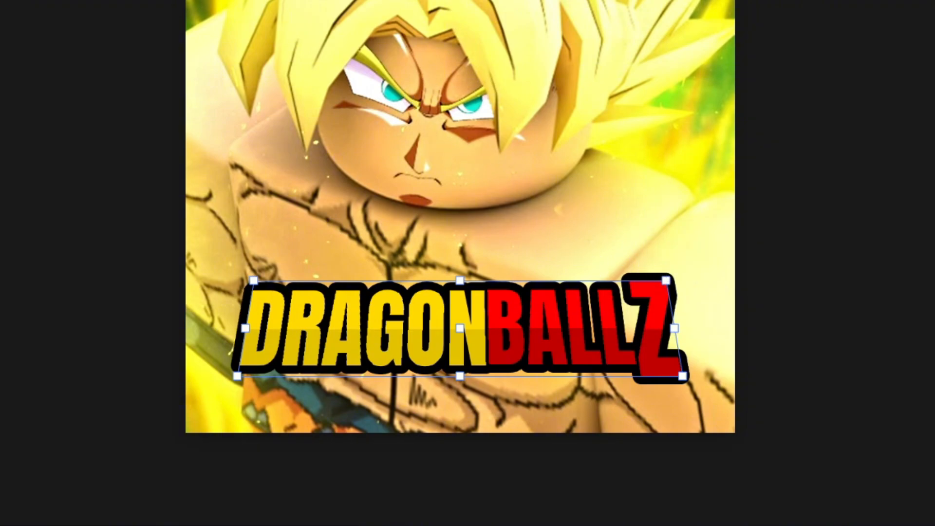
key(Return)
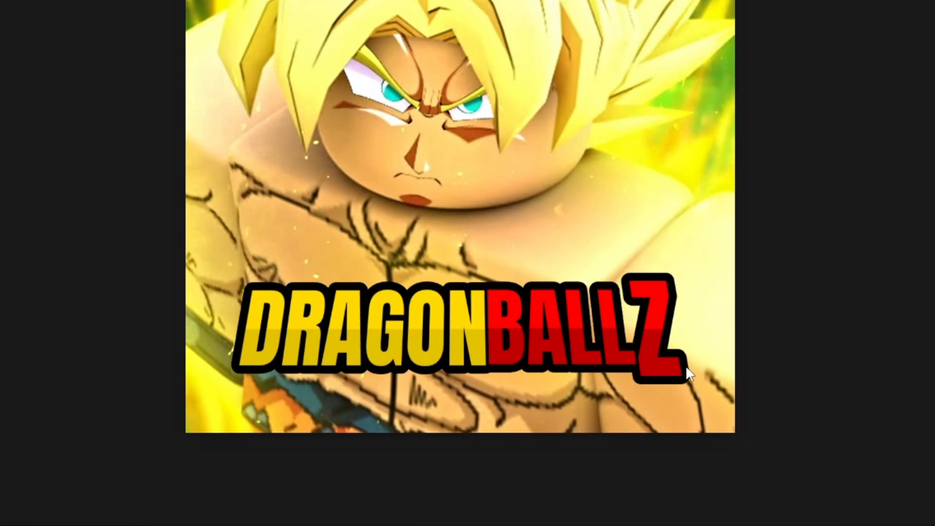
Scale the logo up slightly with Free Transform and keep it centered near the lower edge of the image.
key(ctrl+t)
drag(688, 382, 648, 356)
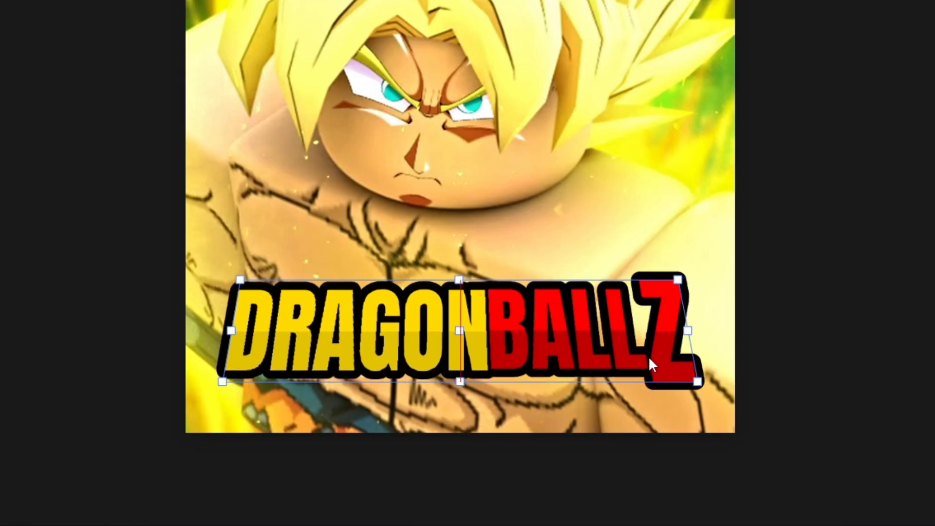
key(Return)
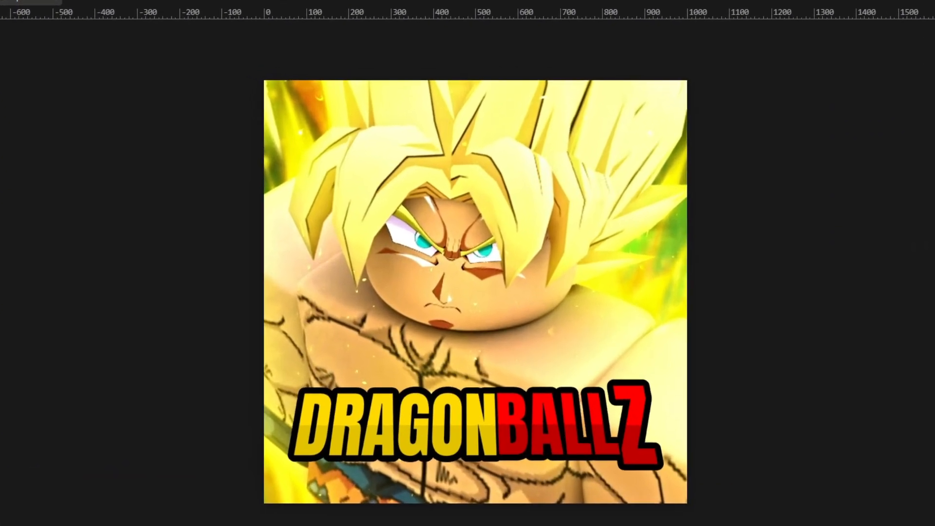
Add a Drop Shadow to the logo smart object and set its angle to 90°.
double_click(931, 194)
click(122, 302)
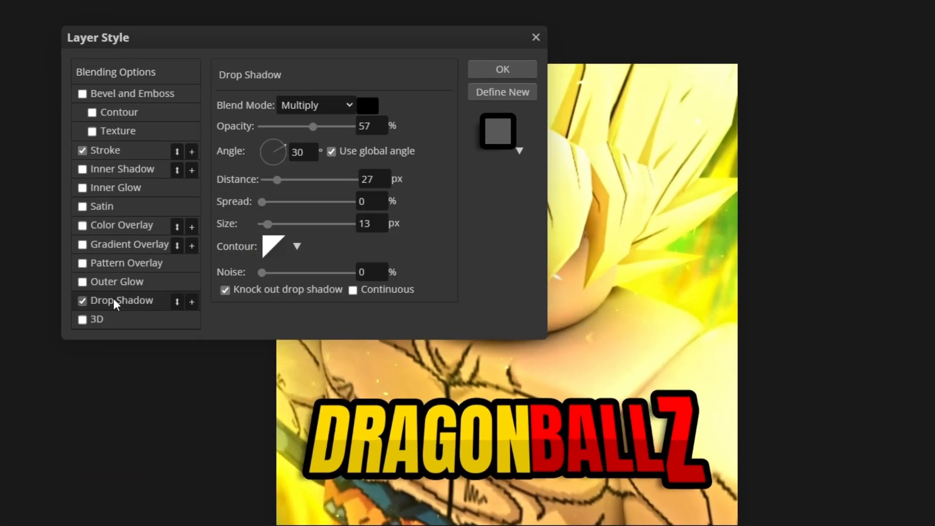
click(300, 152)
text(90)
key(Return)
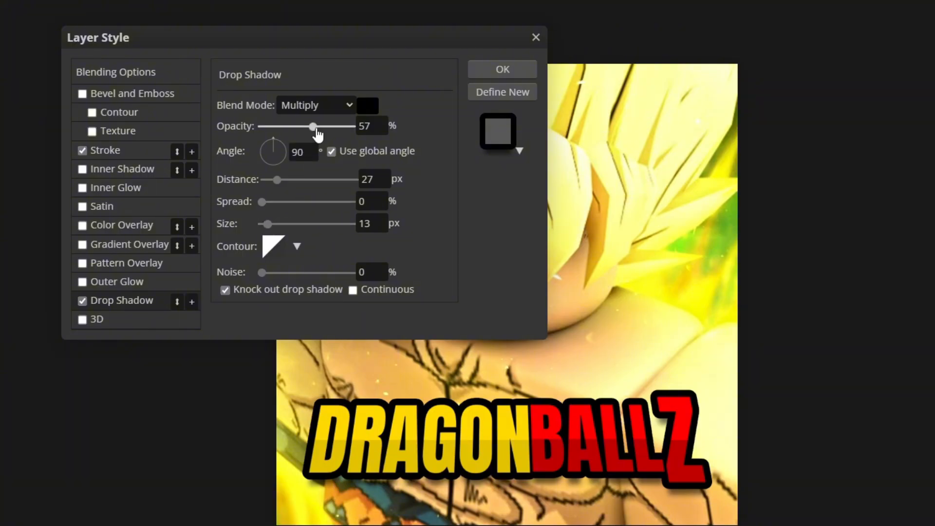
Set the logo's drop shadow to 66% opacity, 18% spread and 20 px size, and apply the layer style.
mouse_move(313, 127)
mouse_down()
mouse_move(349, 127)
mouse_move(315, 127)
mouse_up()
drag(268, 224, 278, 204)
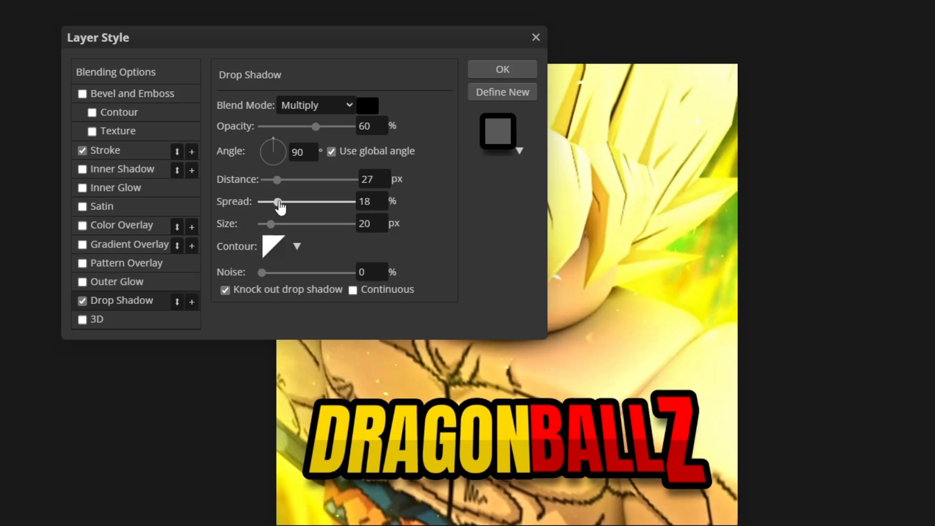
mouse_move(321, 126)
mouse_down()
mouse_move(330, 128)
mouse_move(322, 130)
mouse_up()
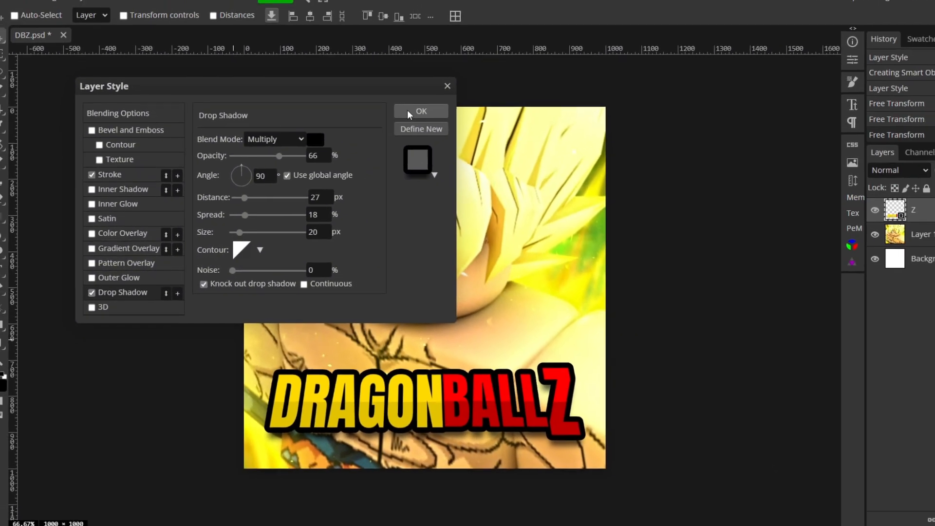
click(502, 69)
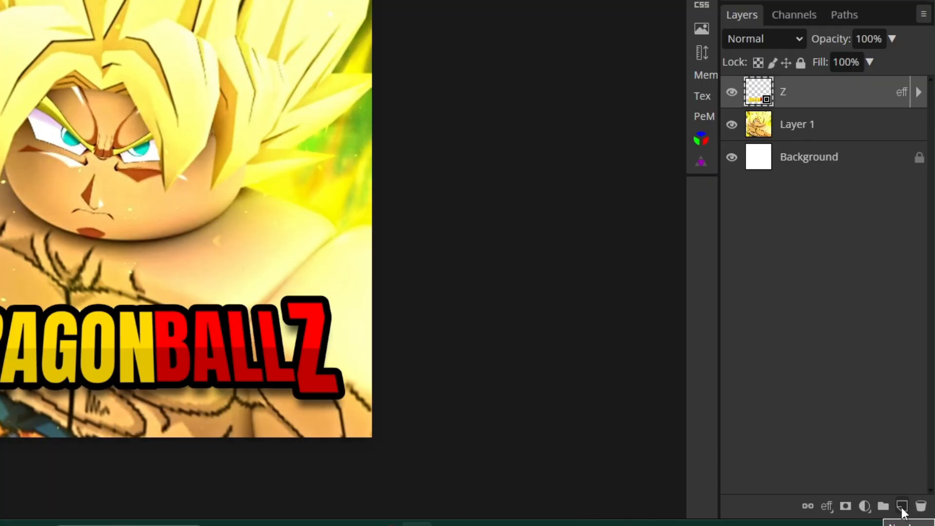
Create a new layer above the logo and set the Brush color to yellow ffd900 sampled from the DRAGON lettering.
click(898, 512)
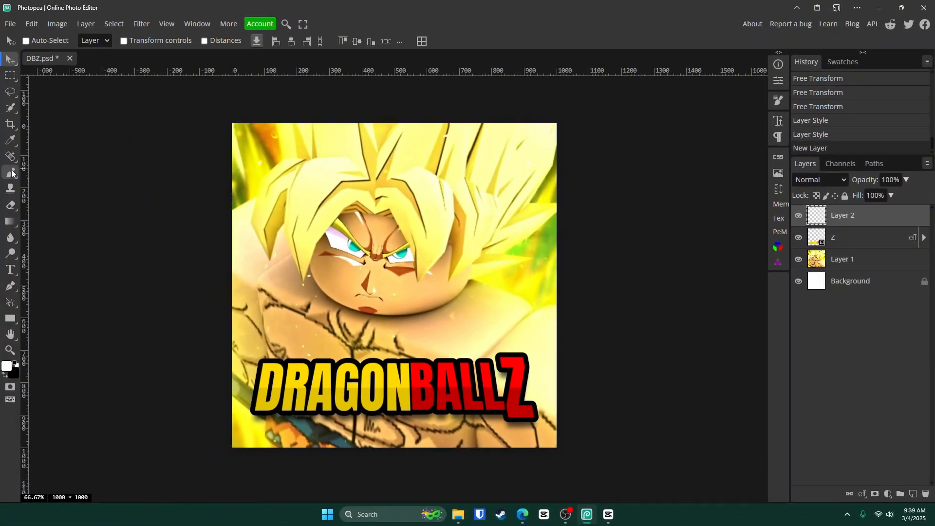
click(12, 173)
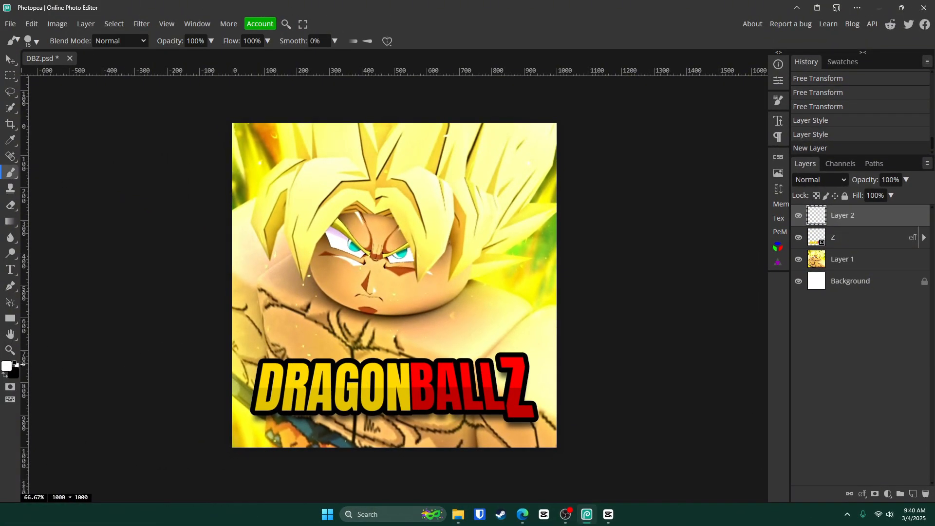
click(6, 366)
click(266, 368)
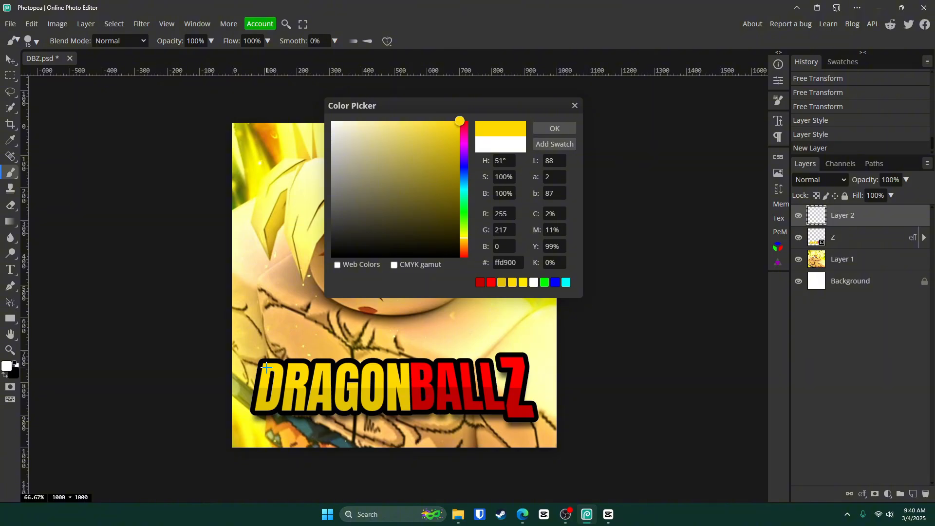
click(562, 129)
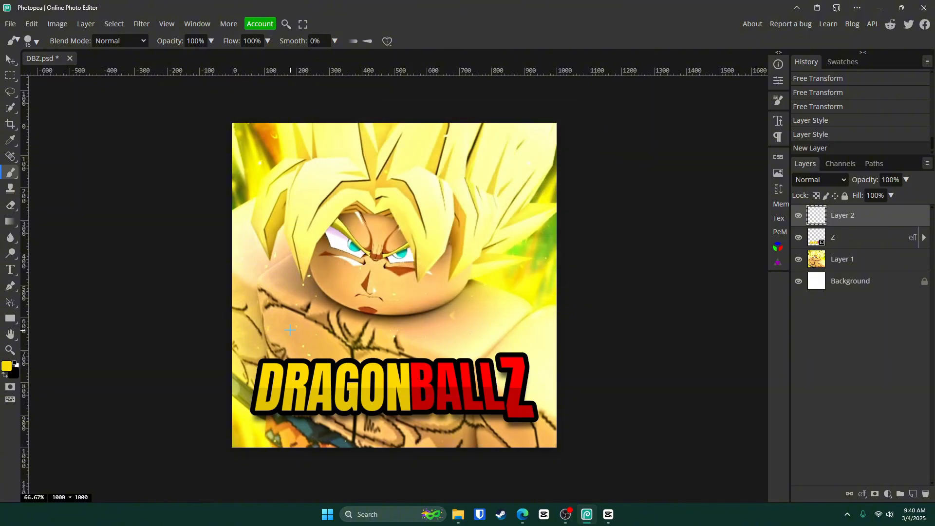
Enlarge the soft brush to size 172 and paint four yellow glow spots along the upper and lower edges of DRAGON.
drag(290, 330, 779, 298)
mouse_move(673, 286)
mouse_down()
mouse_move(320, 277)
mouse_move(387, 128)
mouse_up()
mouse_move(352, 17)
mouse_down()
mouse_move(348, 412)
mouse_move(344, 311)
mouse_move(317, 200)
mouse_move(276, 161)
mouse_up()
click(270, 368)
click(370, 364)
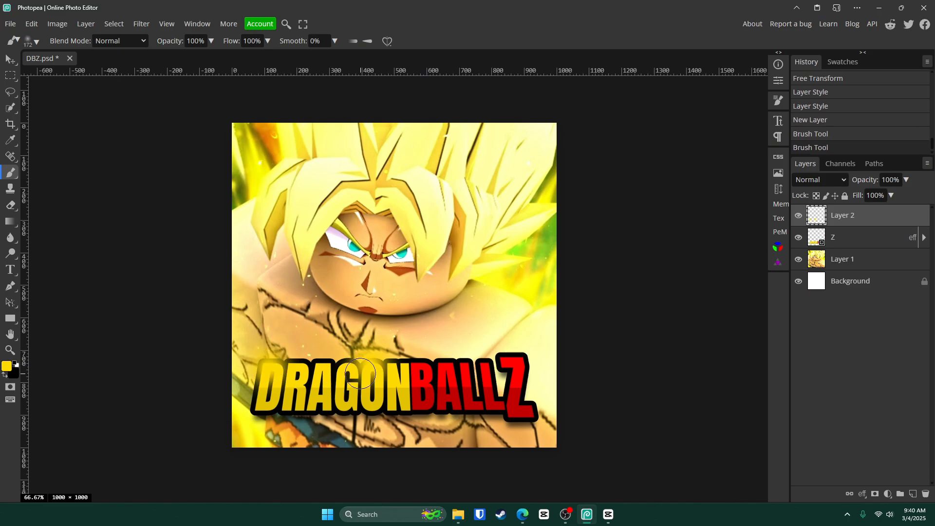
click(305, 404)
click(405, 414)
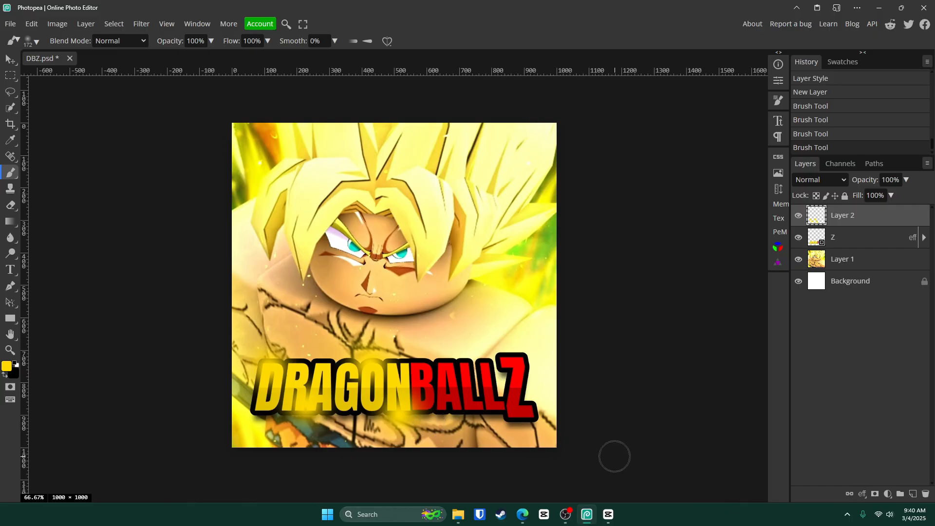
Change the brush color to bright red and paint four soft glow spots along the upper and lower edges of BALL and Z.
click(6, 367)
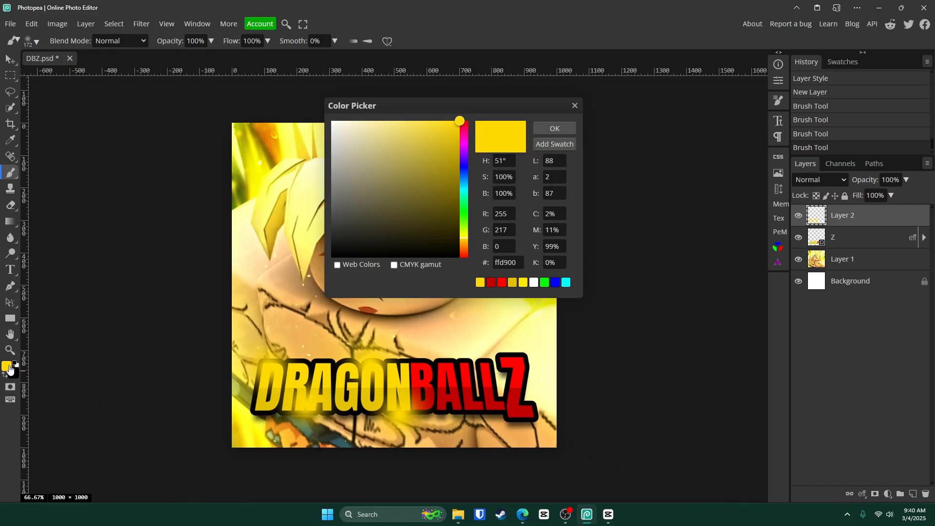
drag(464, 137, 477, 79)
click(541, 129)
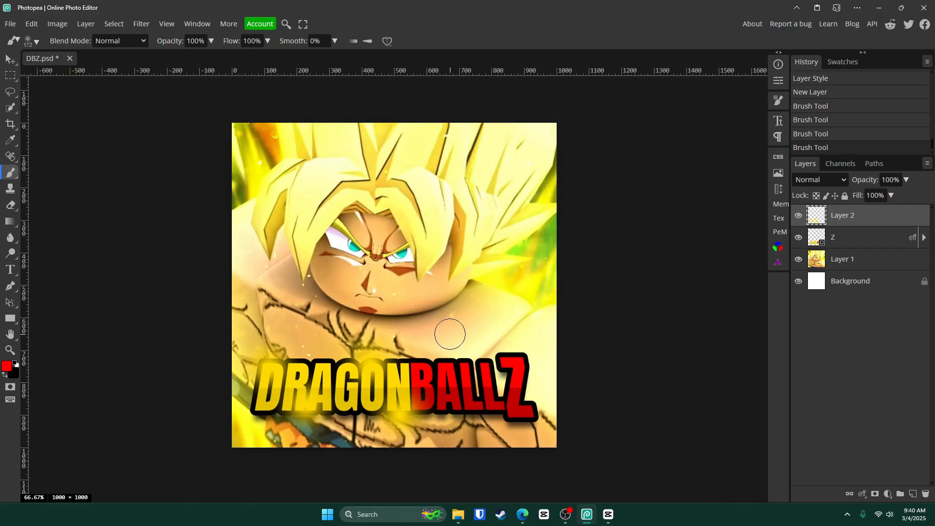
click(422, 361)
click(456, 413)
click(485, 361)
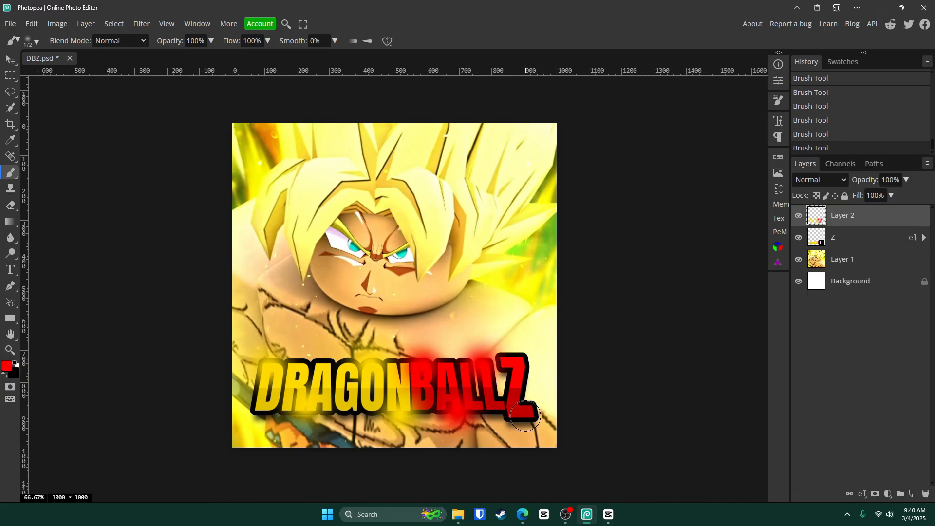
click(526, 414)
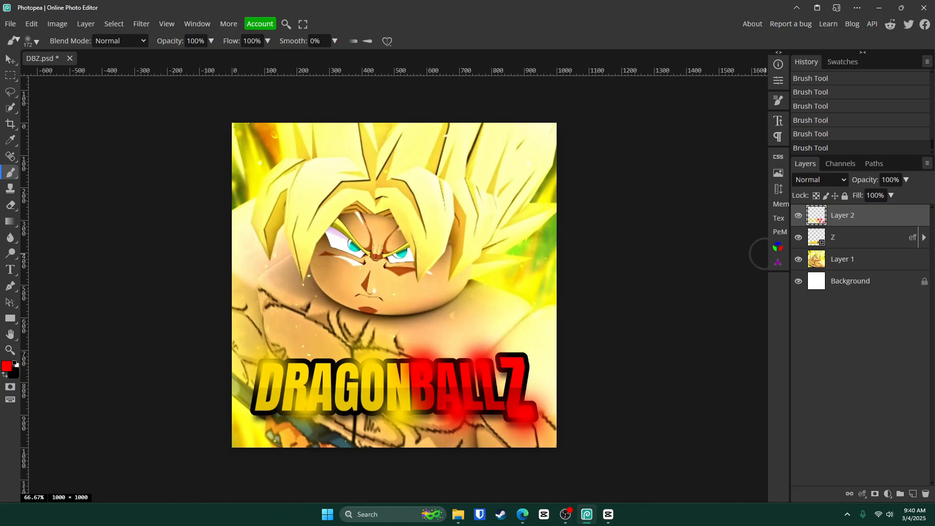
key(alt+Tab)
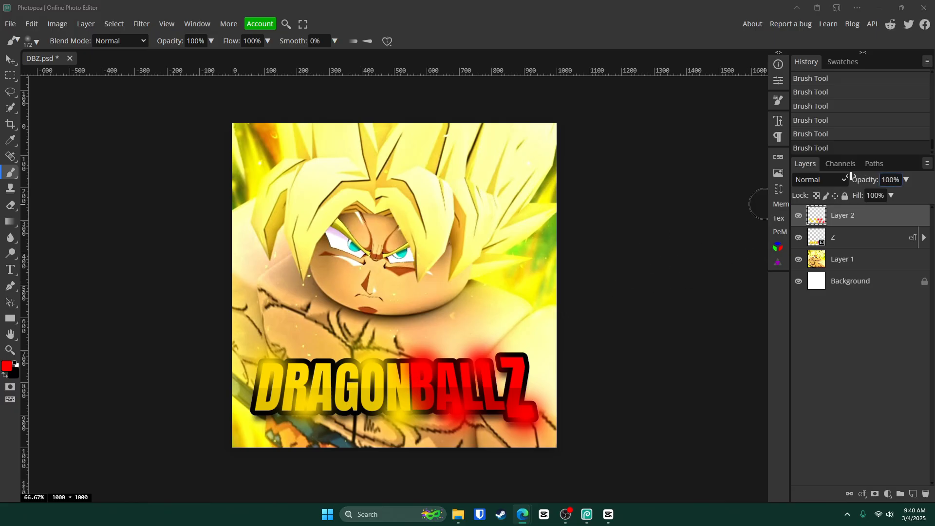
Set the painted glow layer's blend mode to Overlay and compare the logo with and without the glow.
click(841, 218)
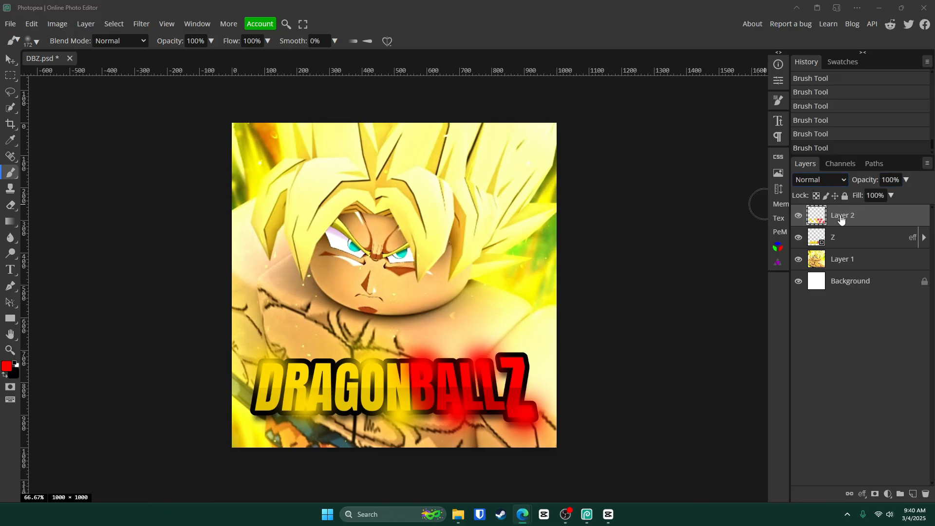
click(798, 217)
click(798, 216)
click(822, 179)
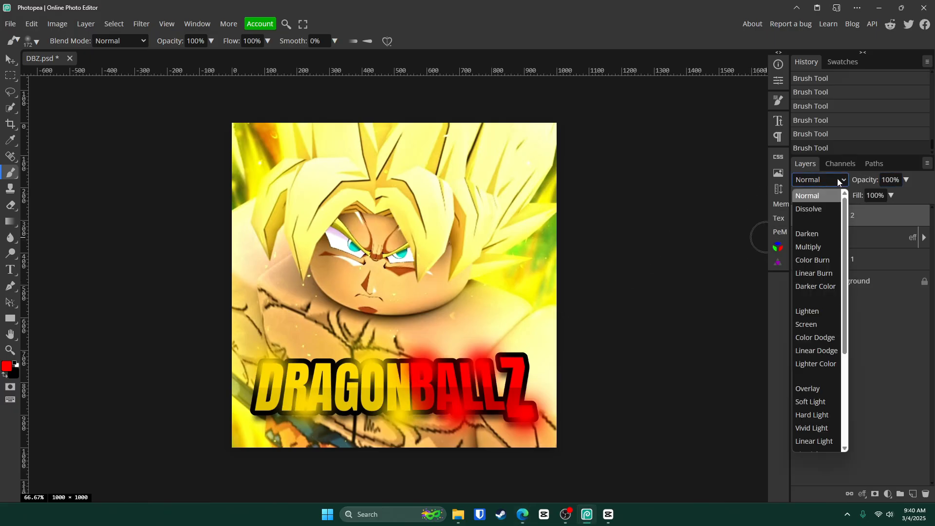
click(822, 390)
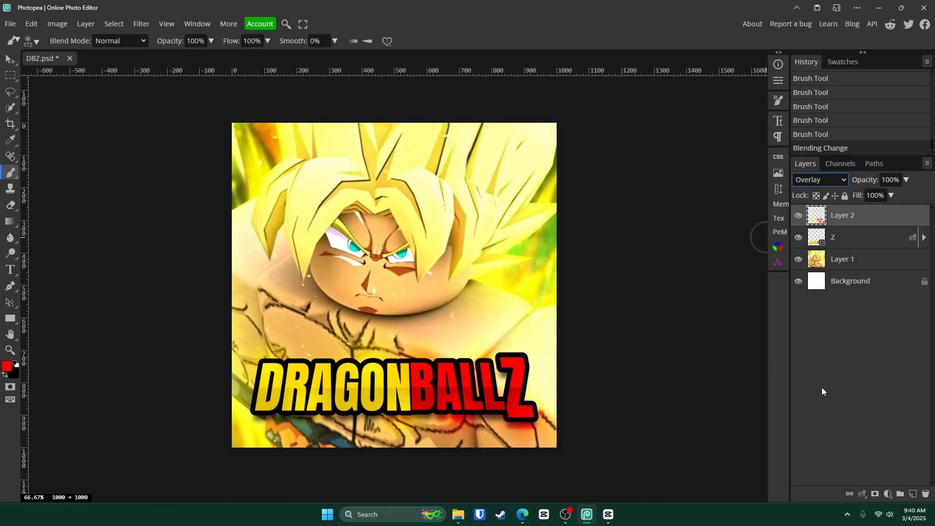
click(798, 218)
click(798, 218)
click(797, 217)
click(797, 217)
Blur the artwork on Layer 1 around the logo using the Blur tool at 100% strength and brush size 429.
click(878, 260)
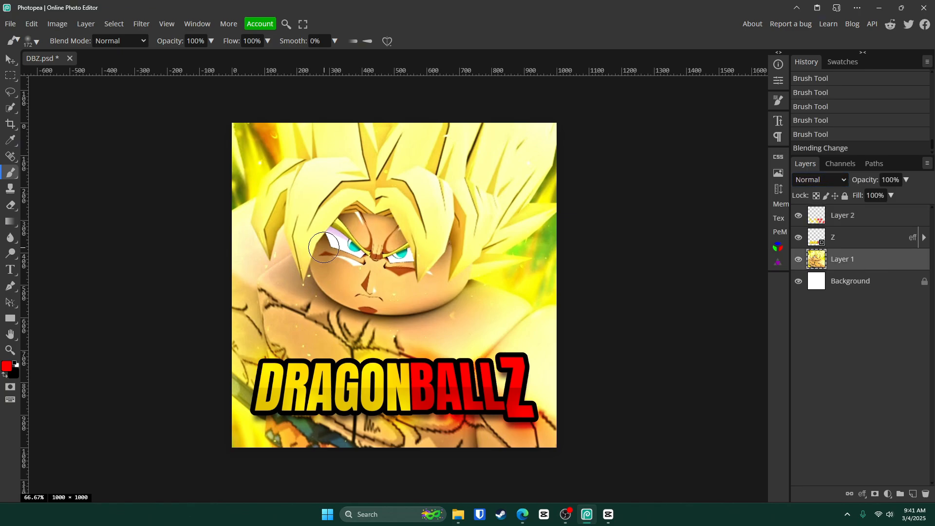
click(8, 240)
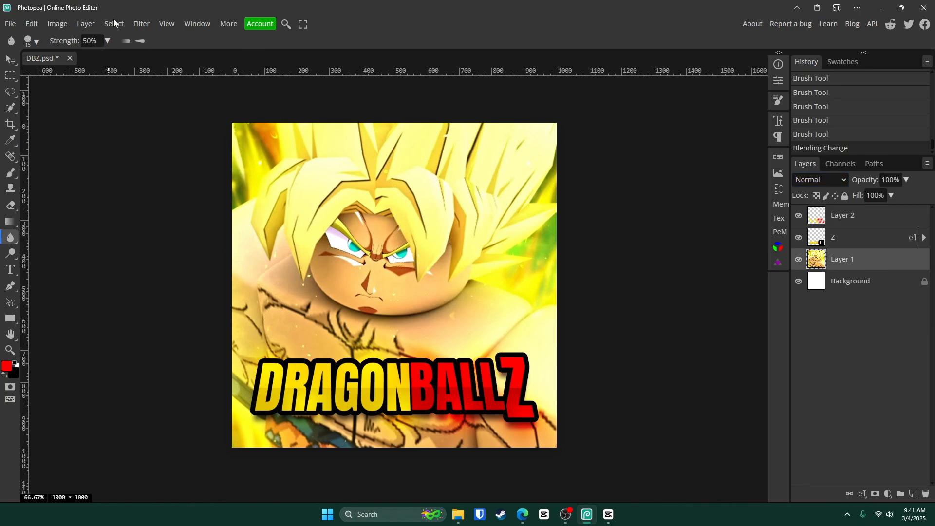
click(108, 43)
drag(102, 53, 130, 58)
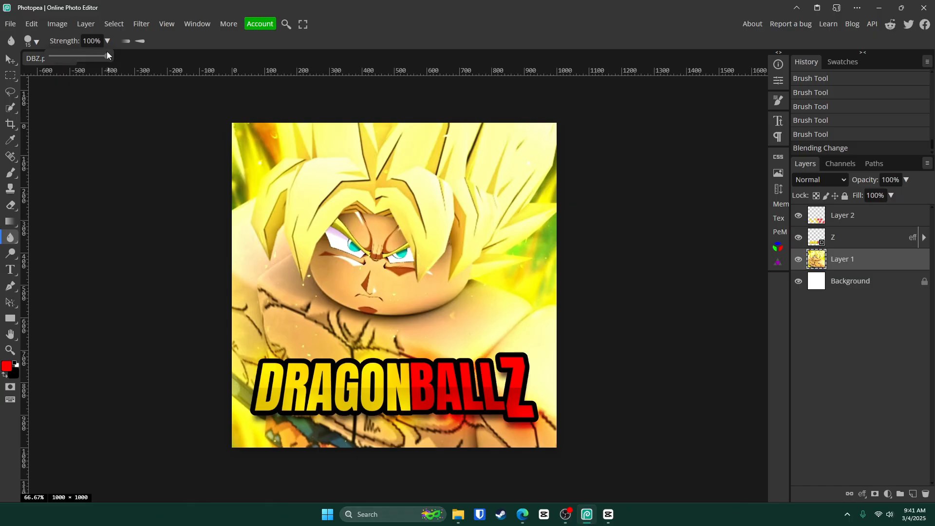
mouse_move(285, 388)
mouse_down()
mouse_move(335, 331)
mouse_move(339, 89)
mouse_move(374, 123)
mouse_up()
drag(268, 406, 279, 348)
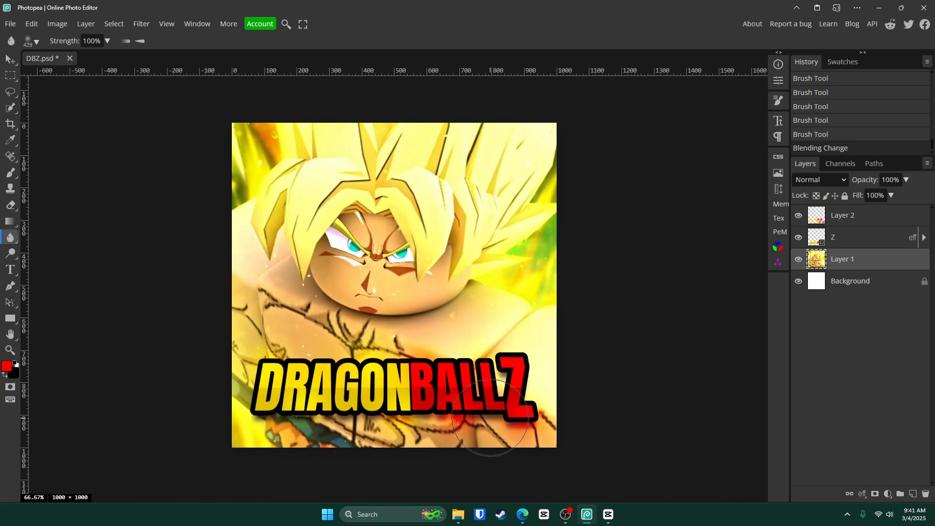
mouse_move(255, 411)
mouse_down()
mouse_move(543, 410)
mouse_move(249, 414)
mouse_move(363, 424)
mouse_move(222, 412)
mouse_move(421, 425)
mouse_move(267, 422)
mouse_move(382, 438)
mouse_move(551, 435)
mouse_move(362, 439)
mouse_move(431, 435)
mouse_move(315, 429)
mouse_move(358, 430)
mouse_move(309, 420)
mouse_move(493, 384)
mouse_move(521, 389)
mouse_move(232, 393)
mouse_move(408, 382)
mouse_up()
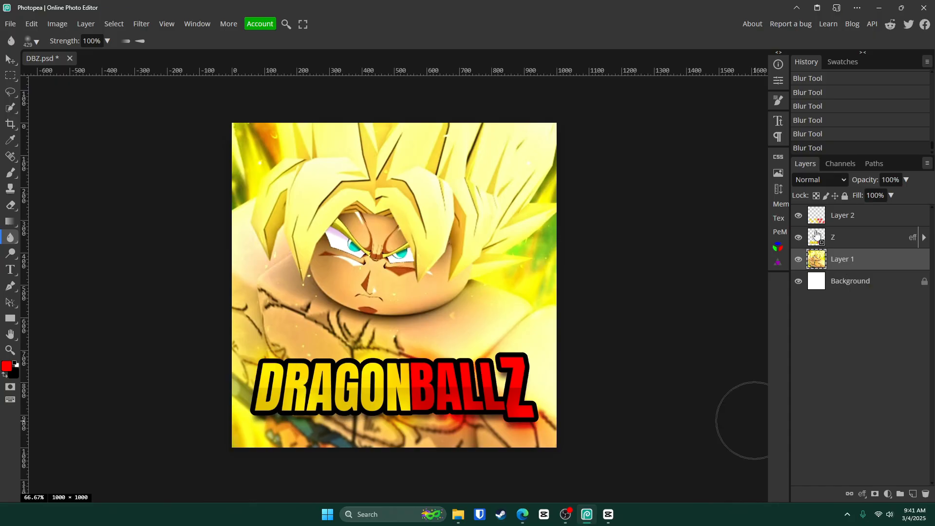
Compare the artwork before and after blurring by stepping back to the blending change and returning to the latest history state.
scroll(855, 147, up, 1)
scroll(856, 146, up, 3)
click(837, 110)
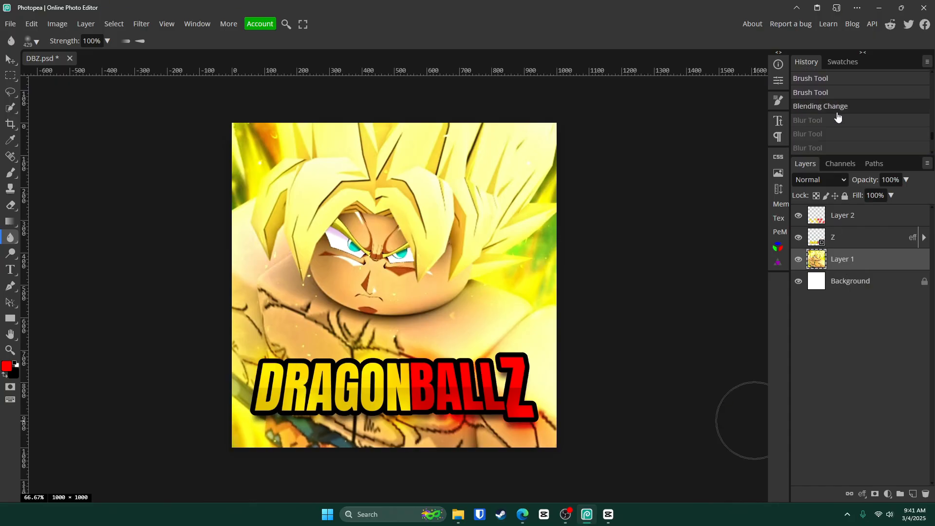
scroll(837, 116, down, 1)
scroll(837, 116, down, 2)
click(820, 148)
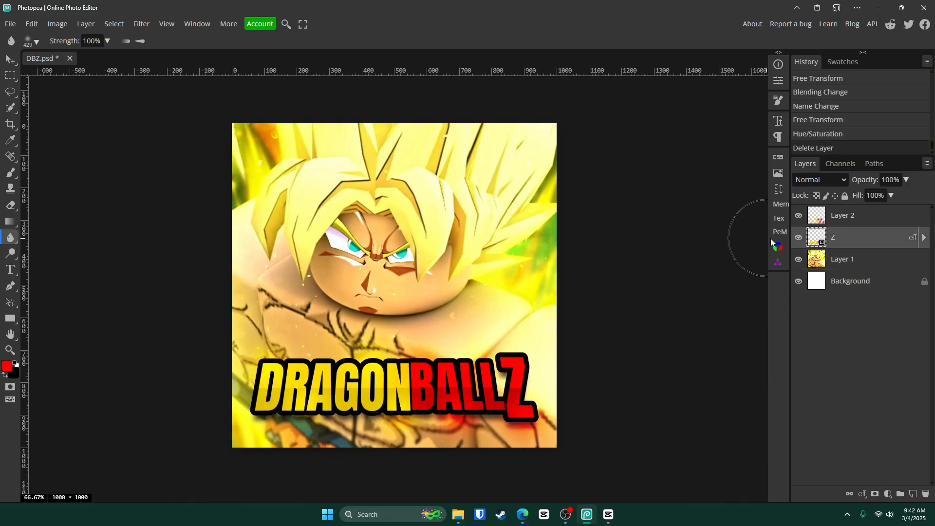
Find the Zeus - Electric Energy FX plugin in the plugin gallery and install it.
click(197, 25)
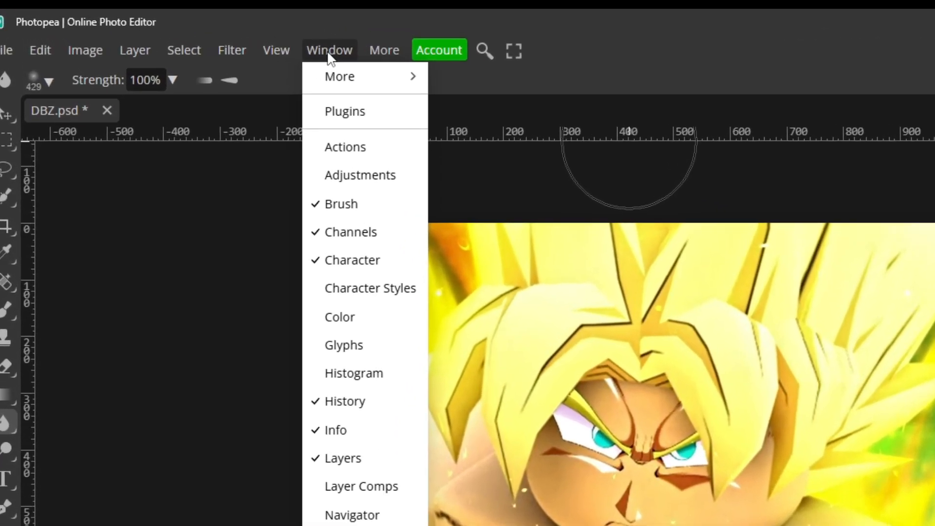
click(345, 111)
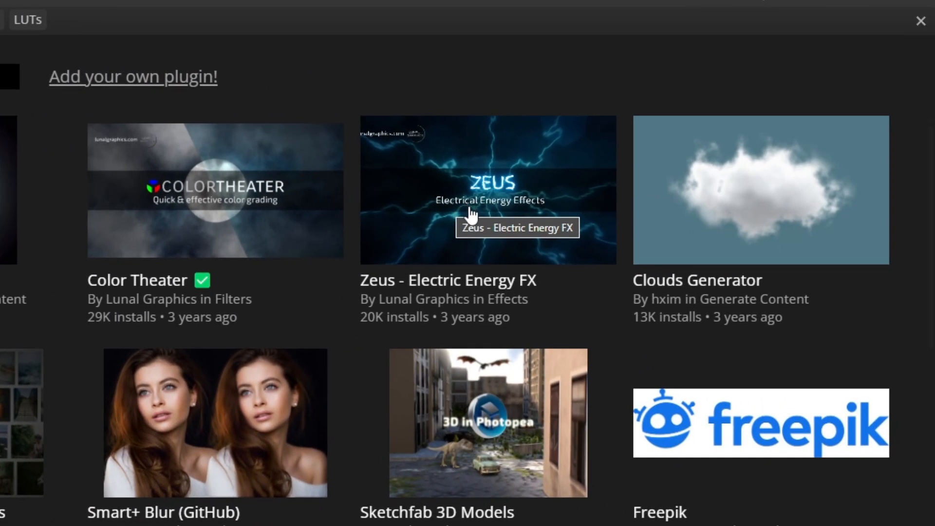
click(839, 229)
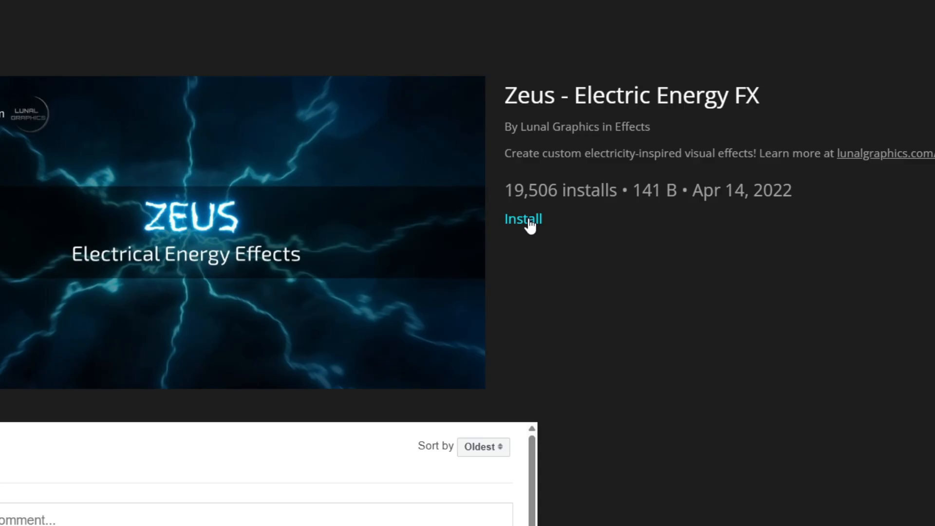
click(529, 220)
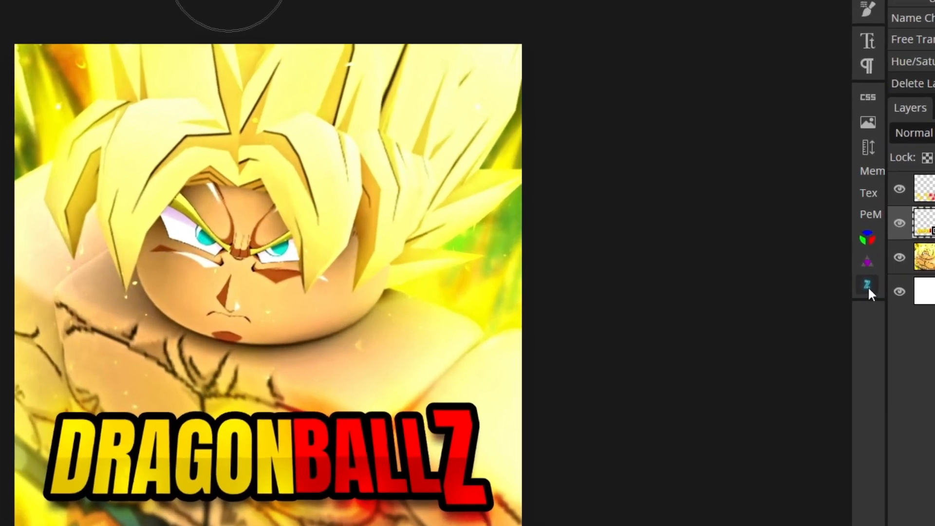
Open the Zeus plugin, choose the Flash preset and add its orange lightning to the document.
click(778, 278)
click(670, 220)
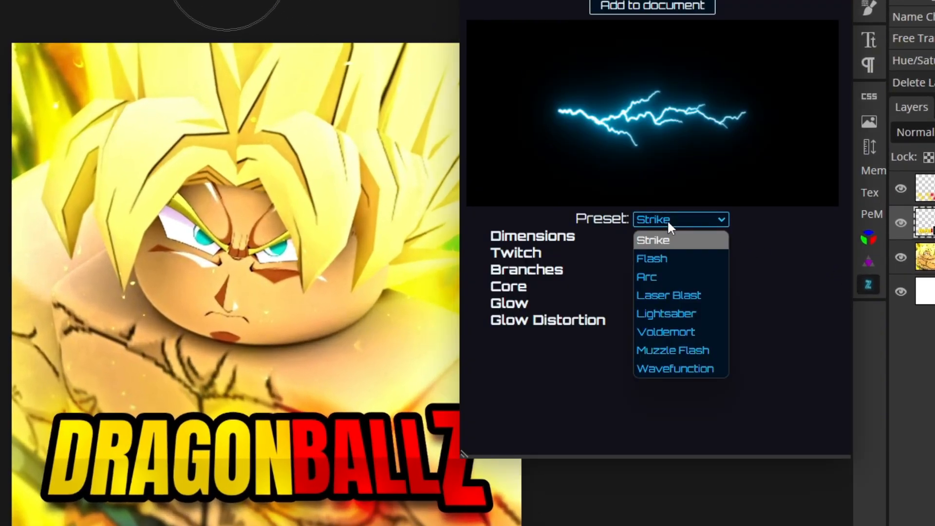
click(670, 258)
click(676, 219)
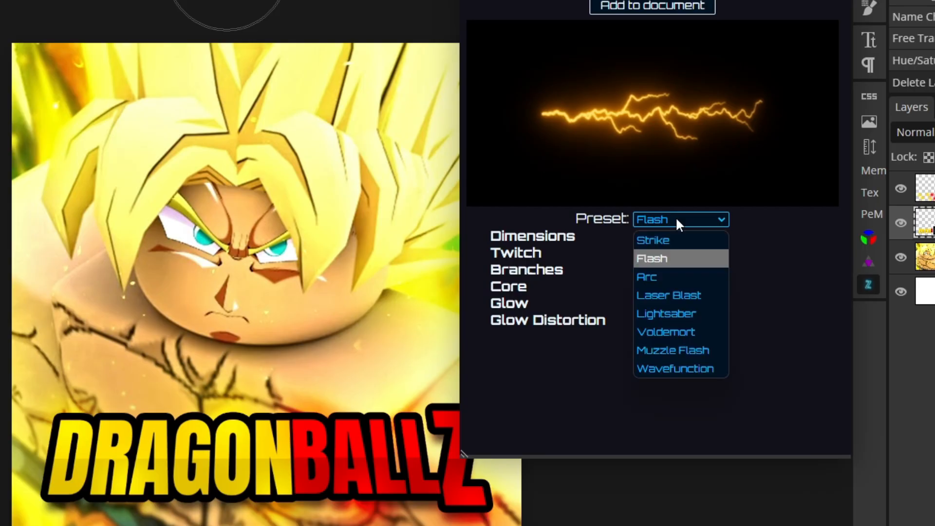
click(670, 254)
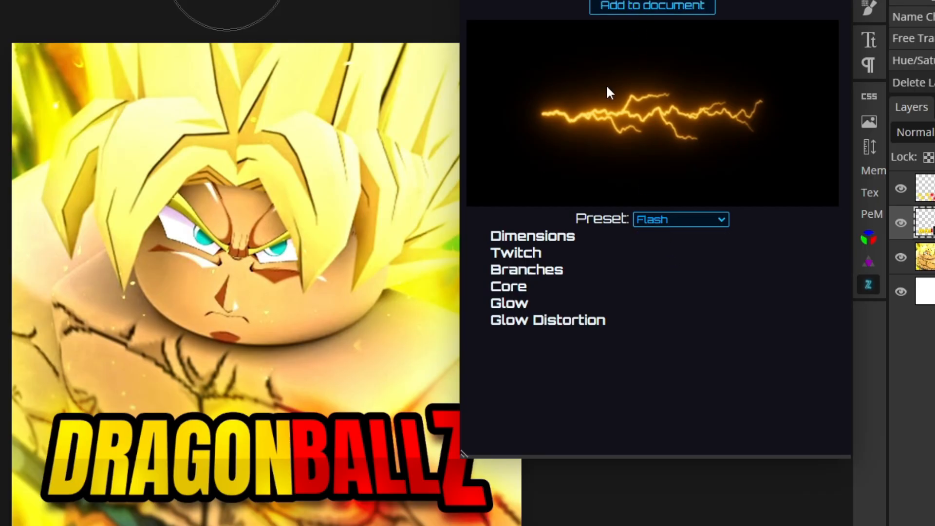
click(525, 253)
click(530, 251)
click(512, 286)
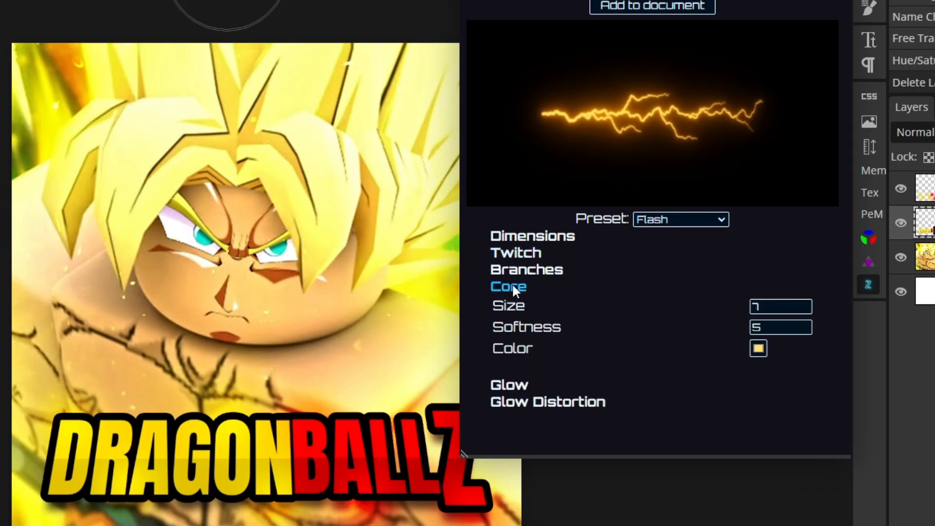
click(513, 286)
click(632, 10)
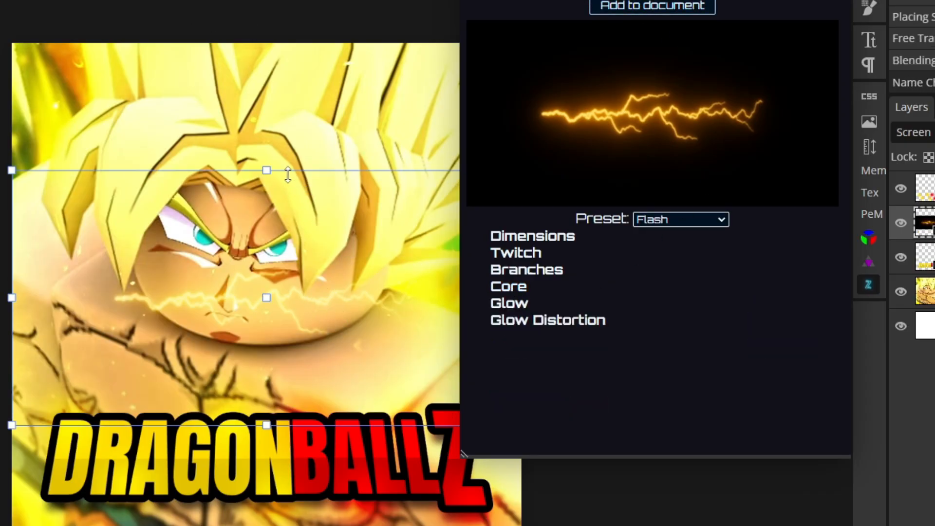
Enlarge and place the lightning over the DRAGONBALLZ lettering, and move the Zeus layer beneath the Z logo layer.
drag(327, 291, 267, 408)
key(Return)
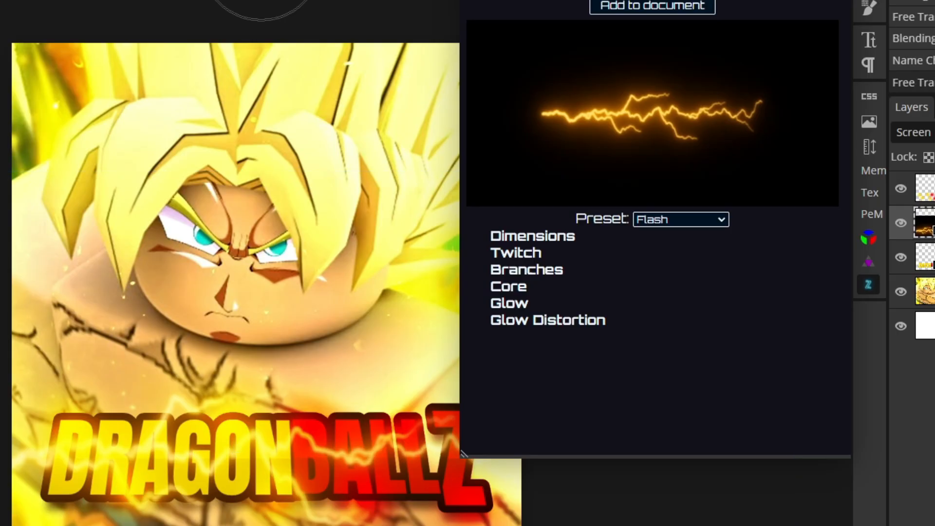
drag(924, 223, 933, 276)
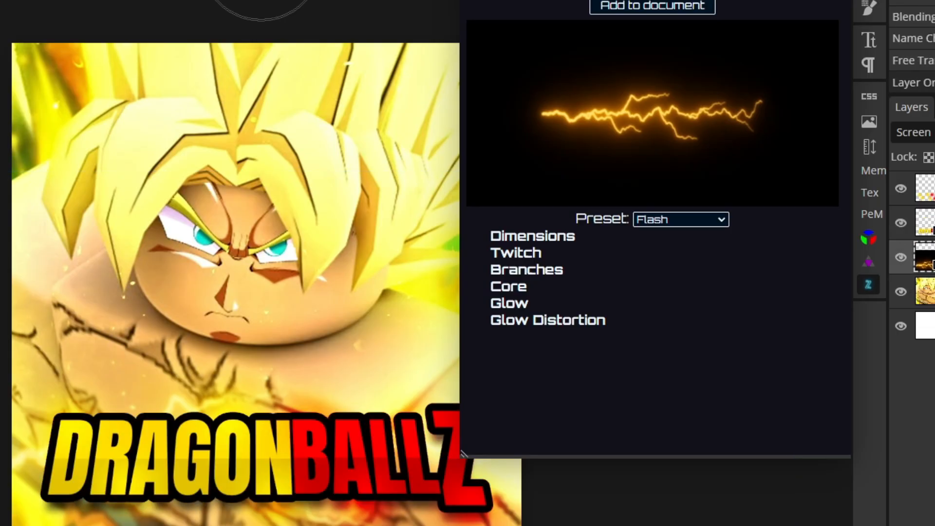
click(869, 284)
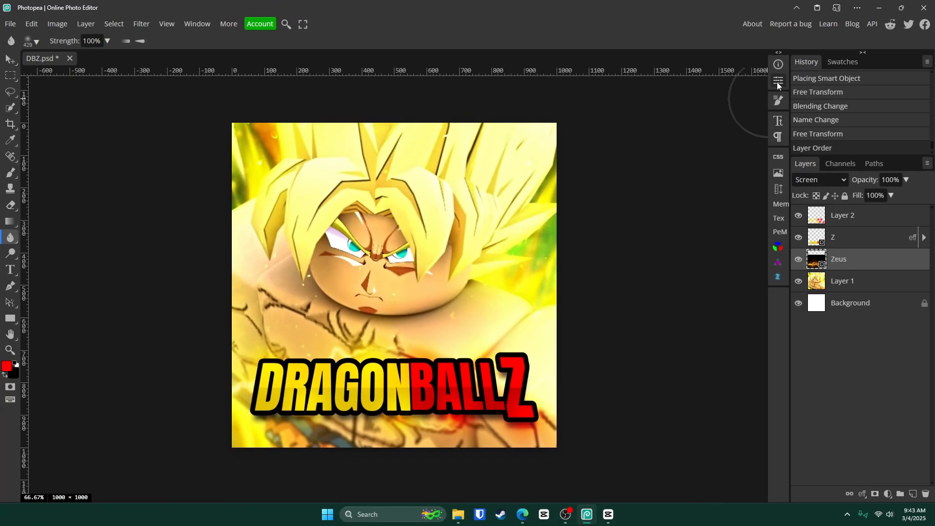
click(800, 256)
click(799, 256)
Select the topmost layer and look up the SuperBloom plugin by searching the plugin gallery for super.
click(865, 228)
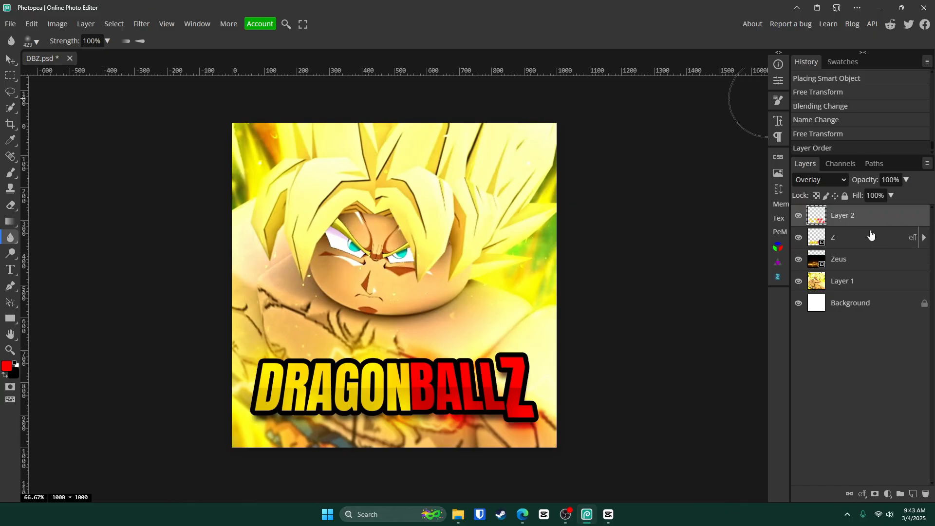
click(778, 263)
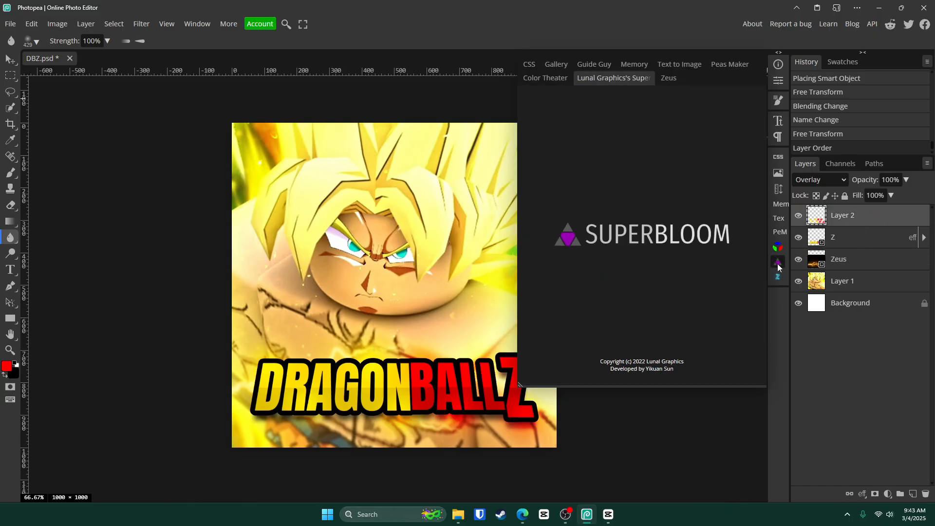
click(197, 23)
click(205, 60)
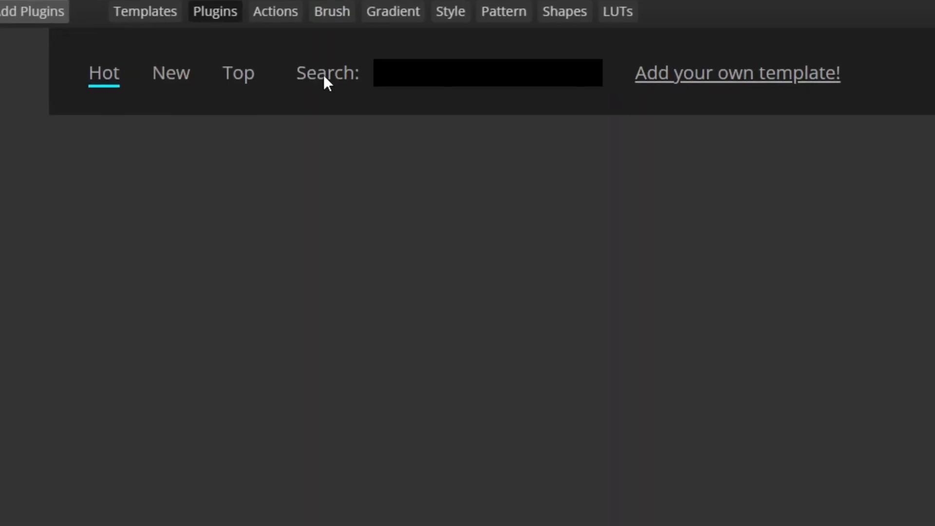
click(409, 66)
text(super)
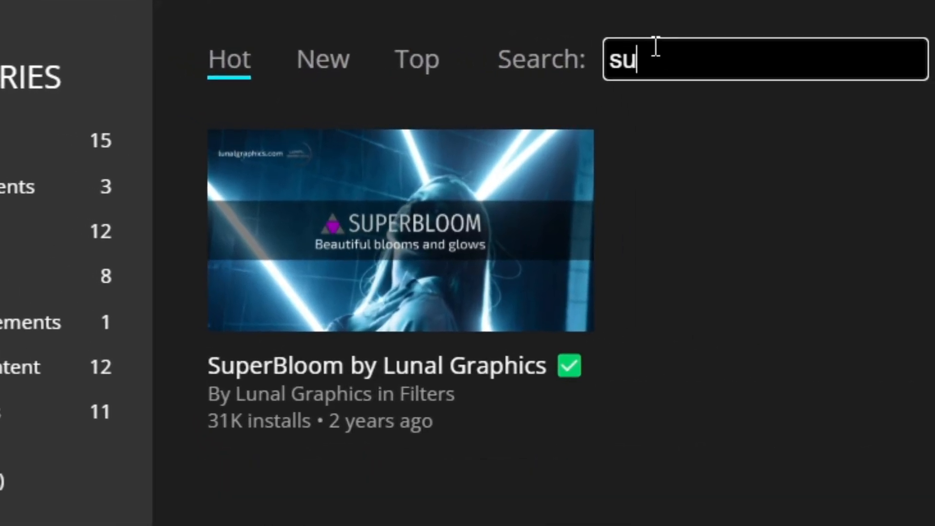
click(368, 202)
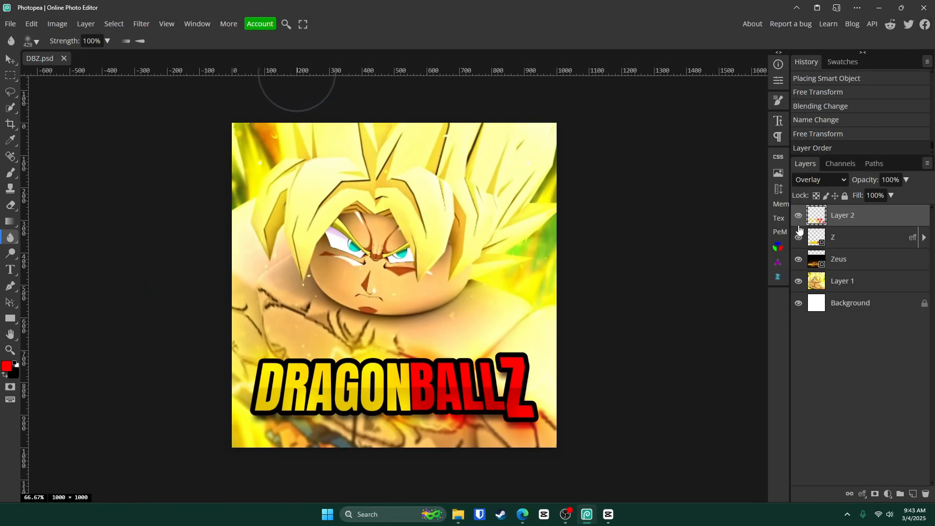
Add the SuperBloom glow to the document and set its layer opacity to 39%.
click(778, 261)
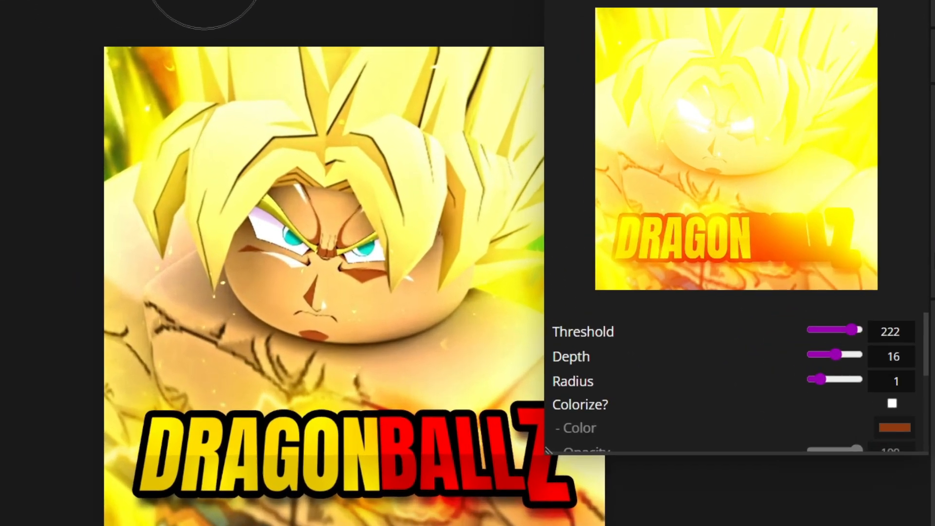
scroll(710, 328, down, 5)
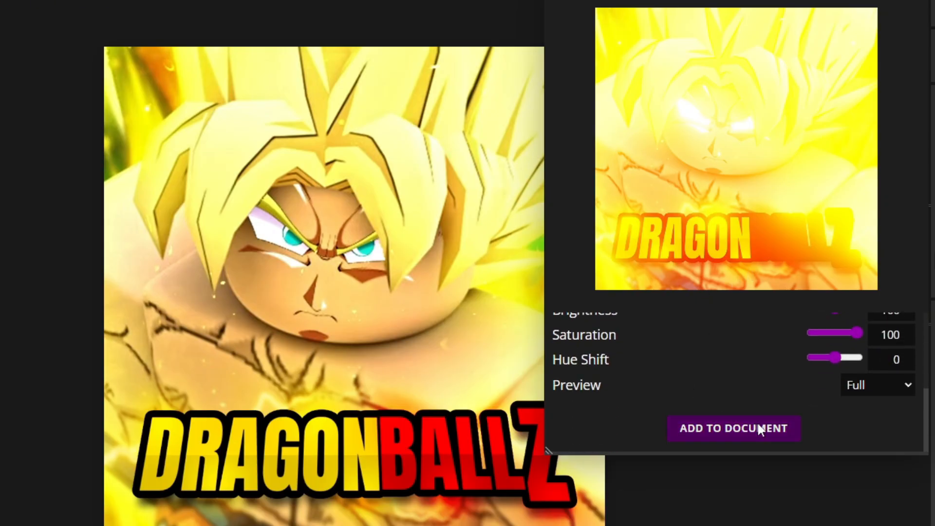
click(741, 426)
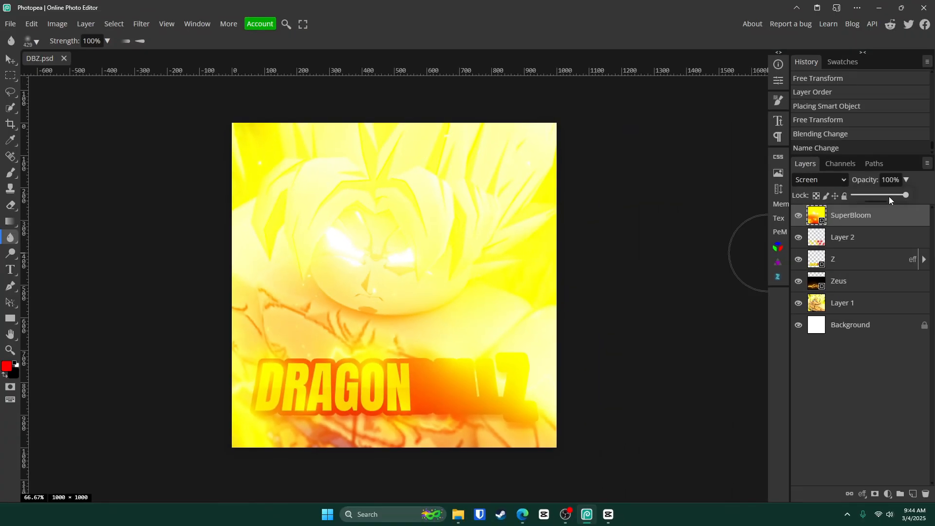
mouse_move(889, 197)
mouse_down()
mouse_move(863, 200)
mouse_move(880, 196)
mouse_move(871, 197)
mouse_up()
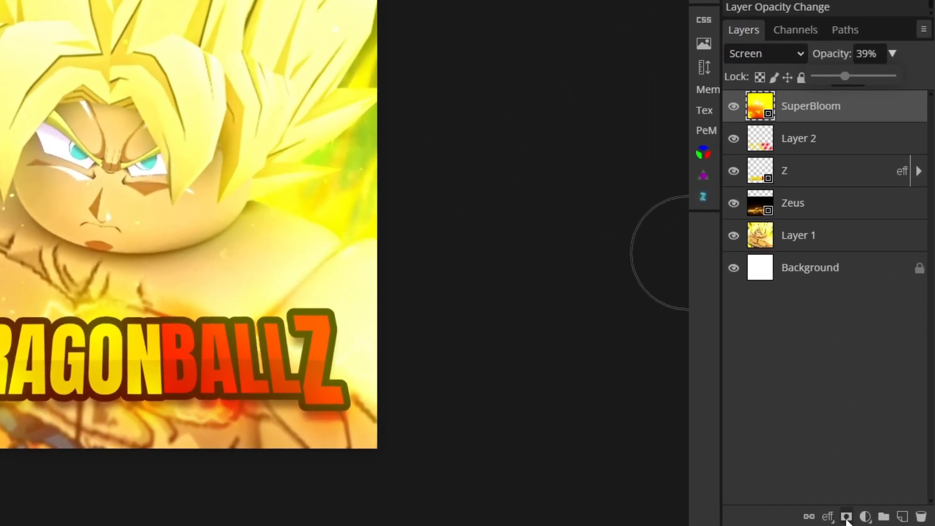
Add a raster mask to the SuperBloom layer and paint it black over the character's face with a soft brush of size 601.
click(846, 517)
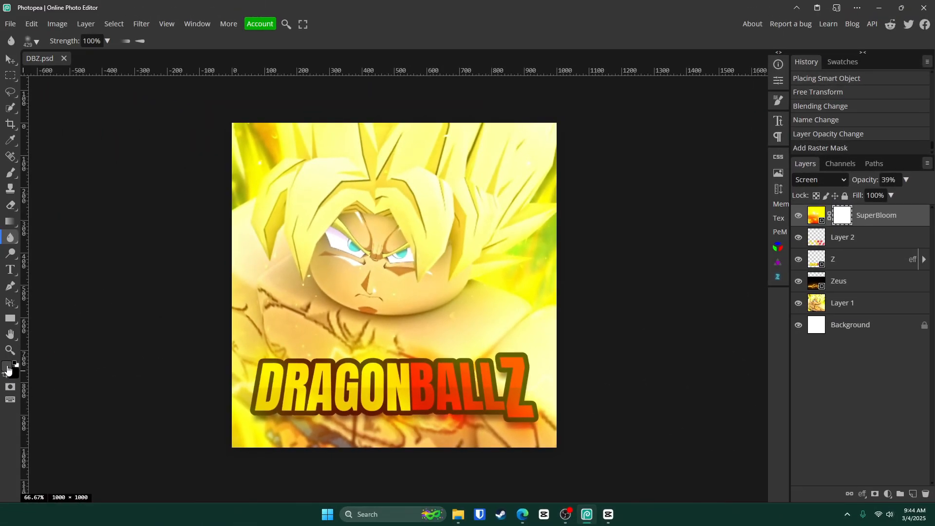
click(7, 370)
click(329, 119)
click(552, 127)
click(11, 172)
drag(346, 262, 424, 246)
click(396, 249)
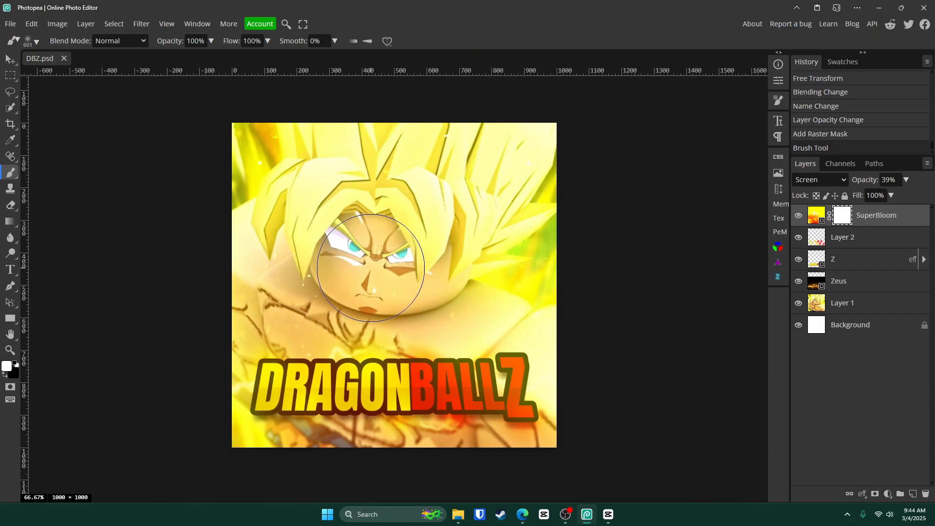
key(x)
mouse_move(375, 246)
mouse_down()
mouse_move(359, 280)
mouse_move(385, 235)
mouse_move(383, 355)
mouse_move(423, 217)
mouse_up()
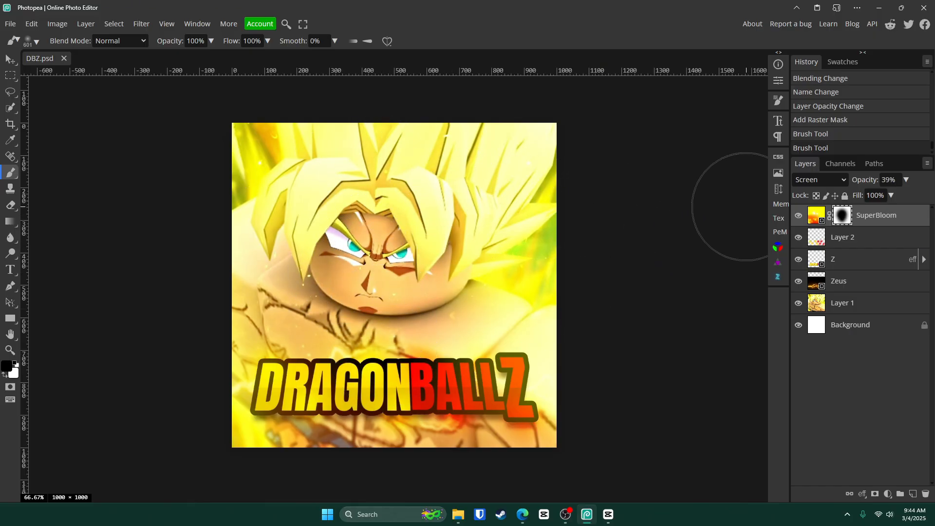
click(797, 216)
click(798, 217)
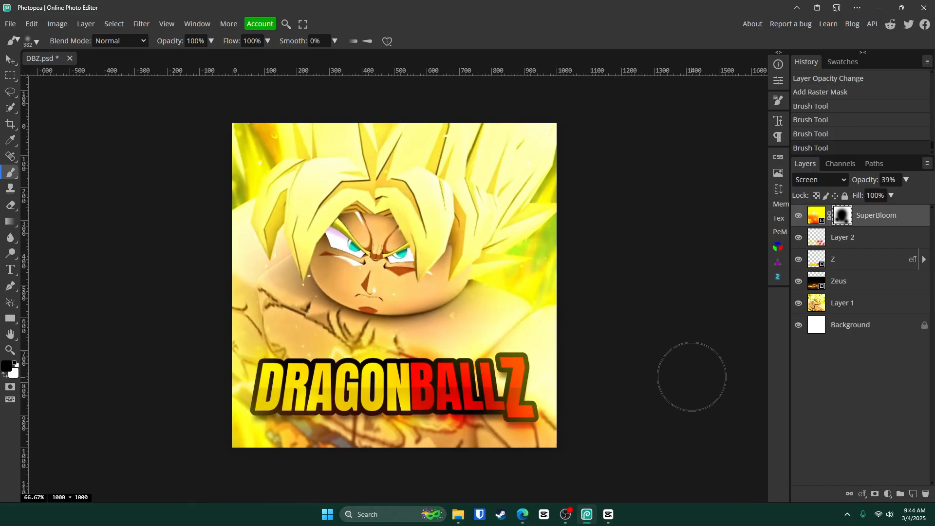
Add a Curves adjustment layer above SuperBloom with a gentle S-curve, lowering the shadows at input 63 to output 52 and raising the highlights.
click(798, 216)
click(799, 217)
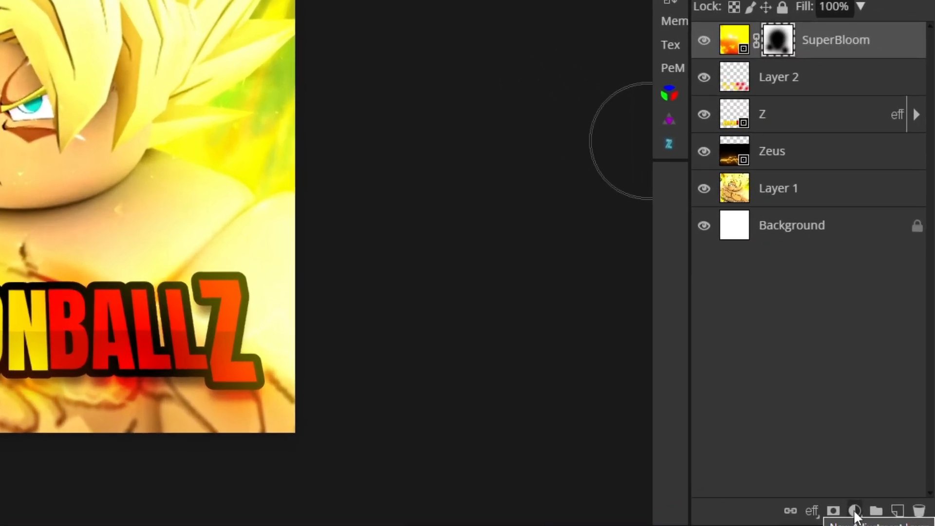
click(887, 493)
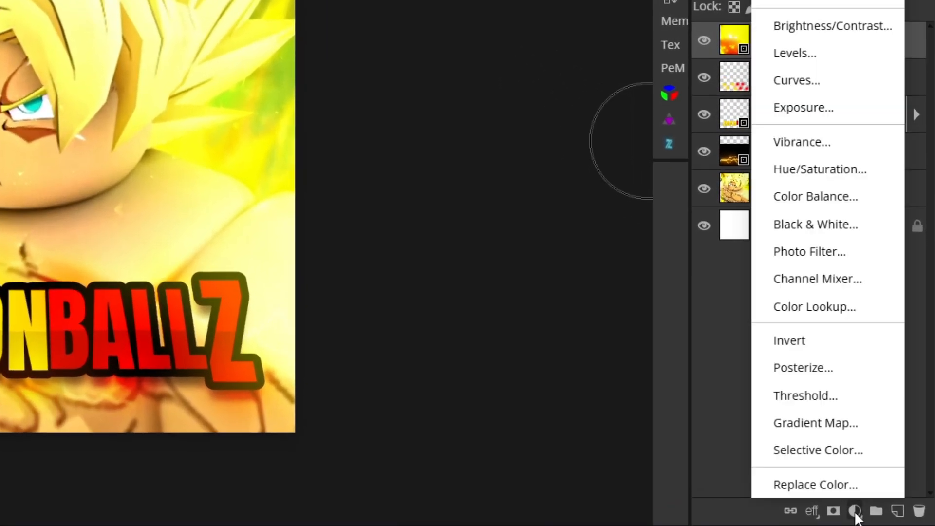
click(874, 93)
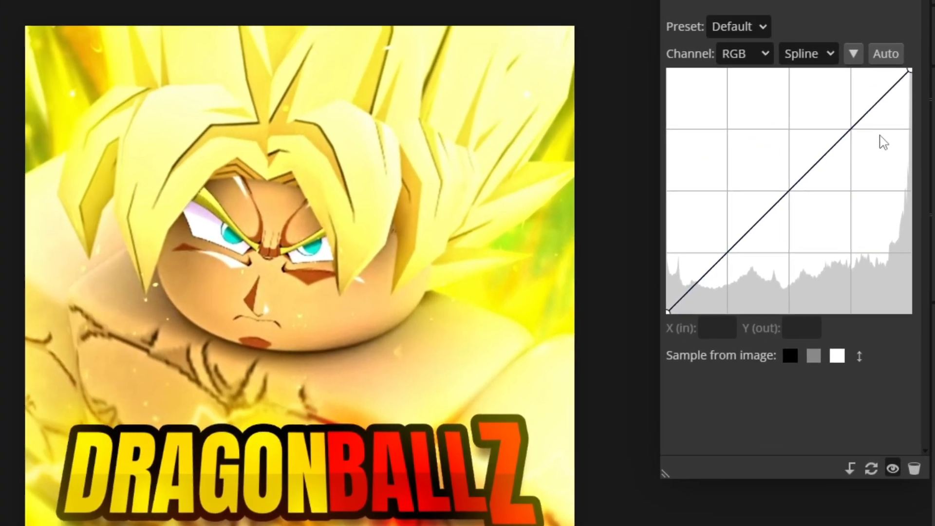
drag(851, 129, 851, 120)
drag(732, 240, 728, 265)
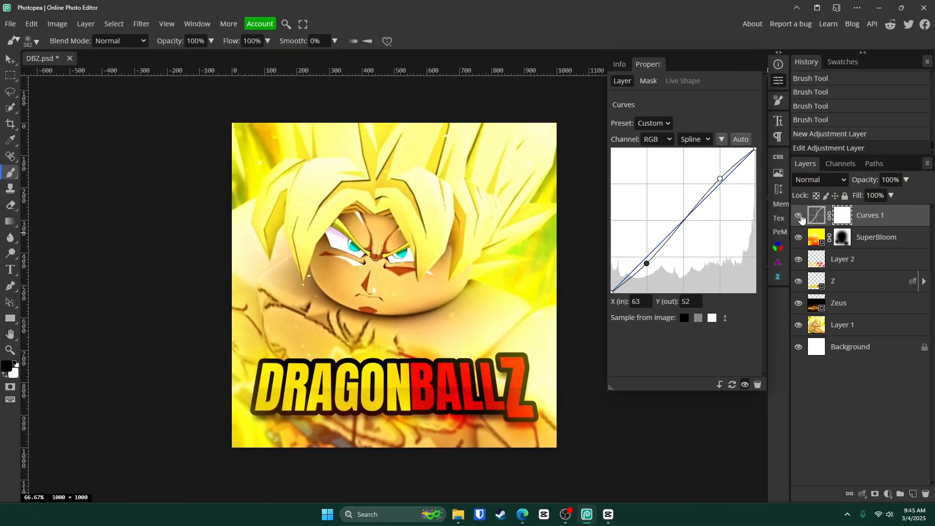
drag(893, 200, 872, 200)
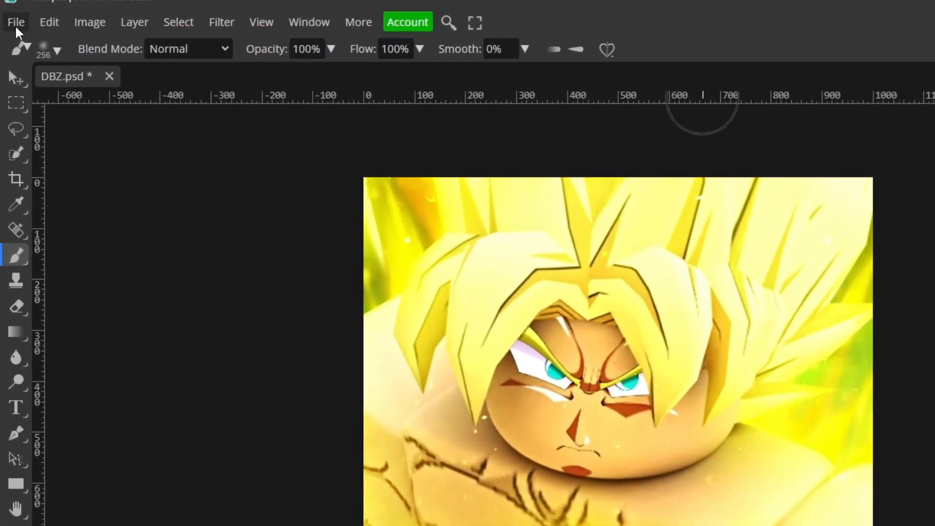
Export the icon as a JPG named DBZ at 1000 × 1000 px with 100% quality.
click(10, 24)
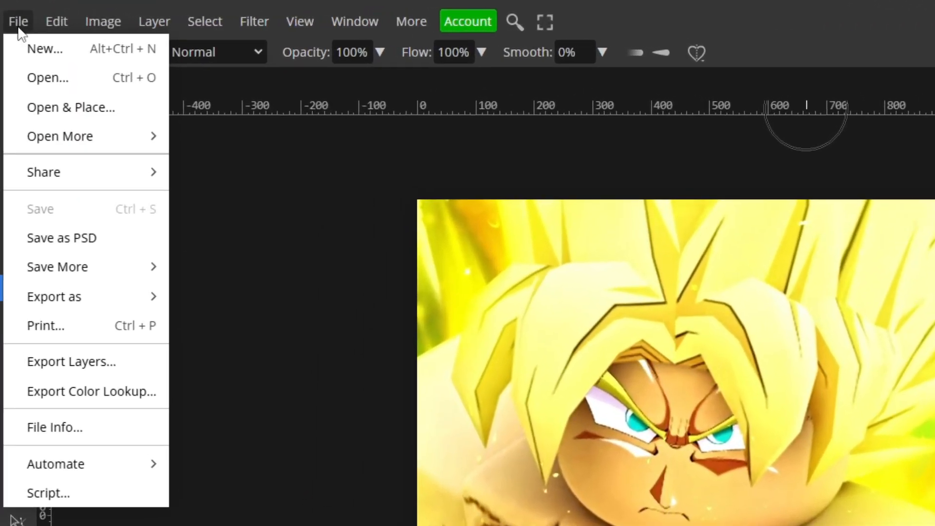
mouse_move(62, 177)
mouse_move(112, 290)
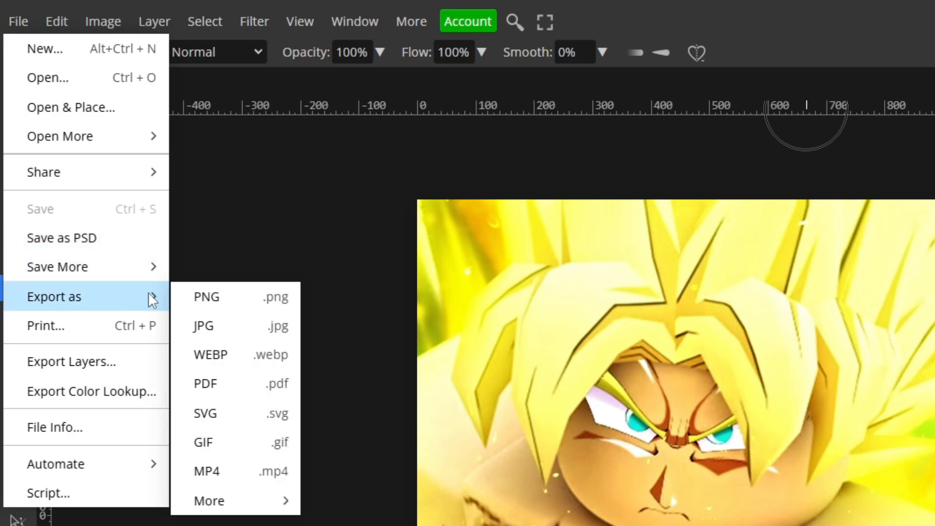
click(242, 323)
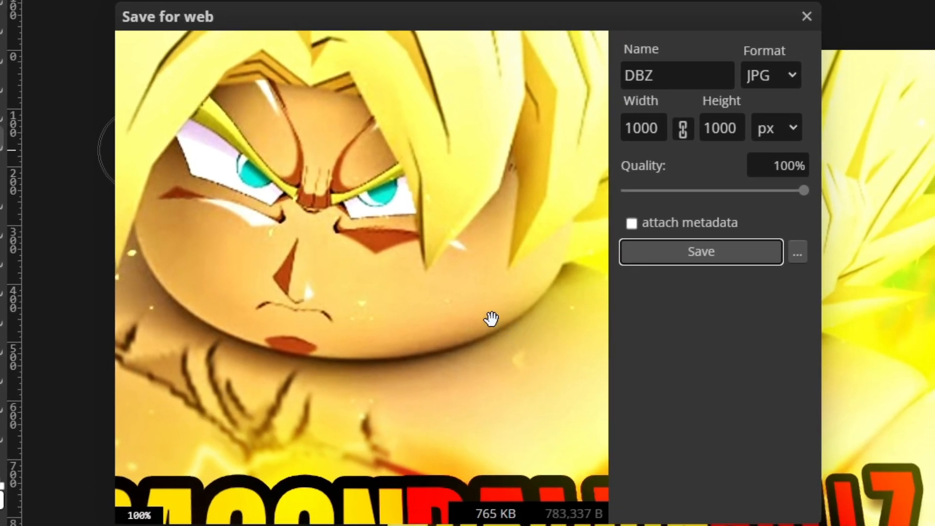
click(803, 190)
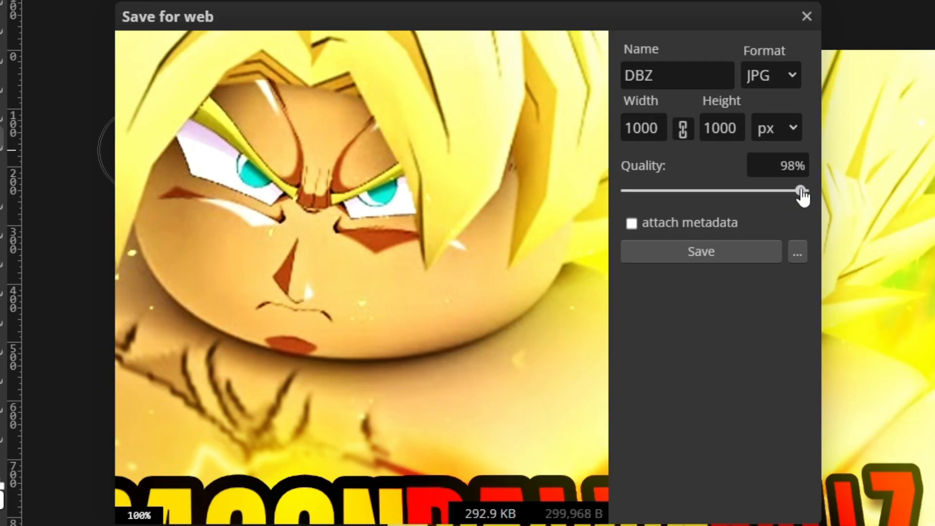
drag(800, 192, 877, 177)
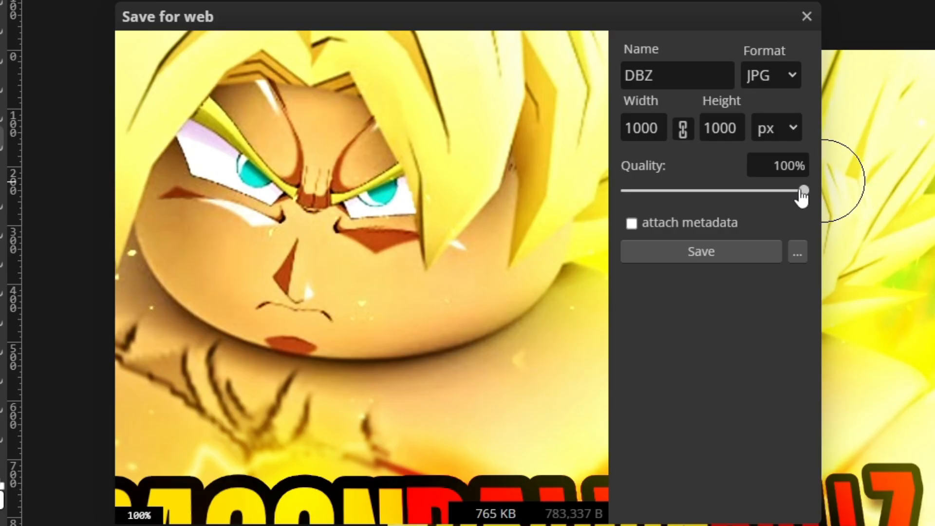
click(723, 250)
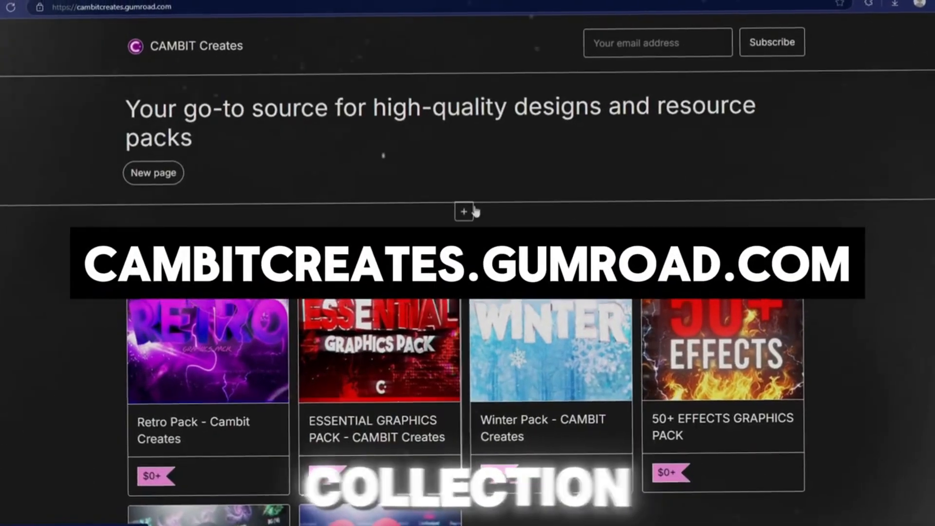
Switch to the CAMBIT Creates Gumroad store and look through the ESSENTIAL GRAPHICS PACK product page.
click(430, 312)
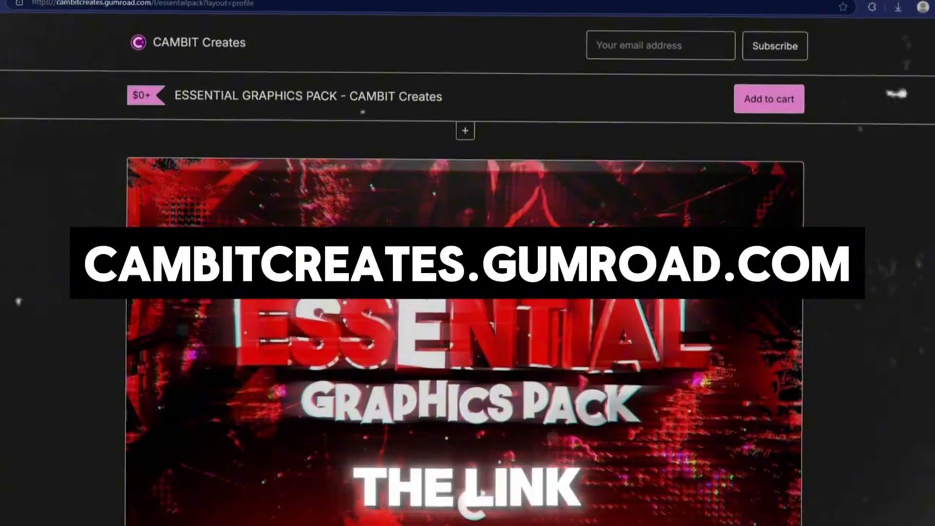
scroll(531, 312, down, 6)
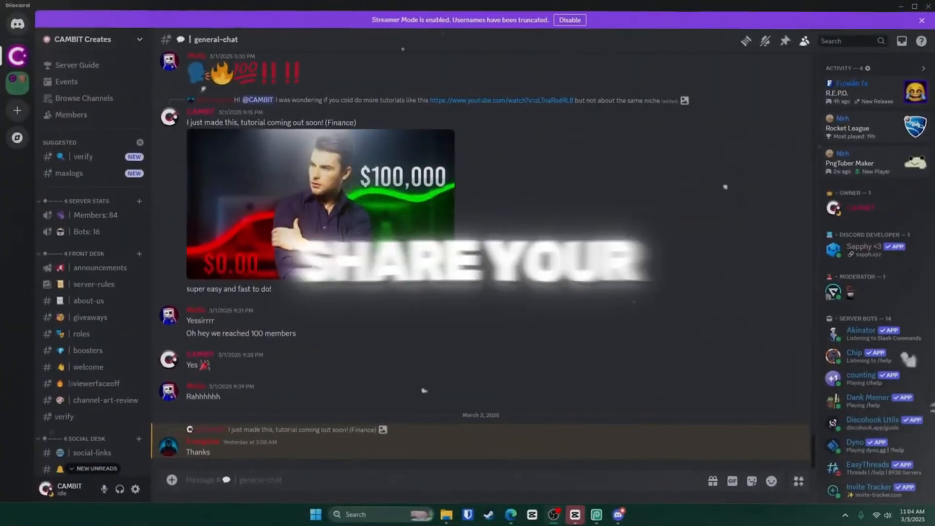
scroll(218, 296, up, 15)
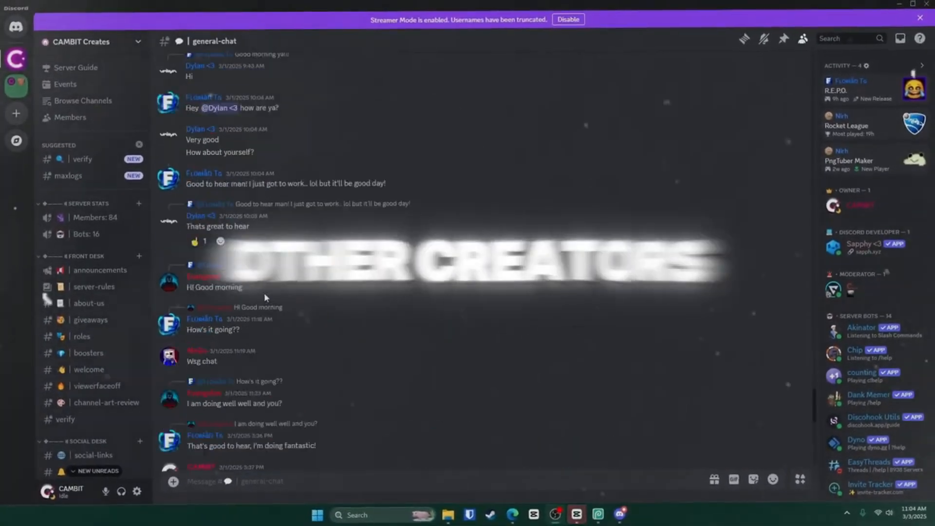
scroll(217, 298, up, 8)
scroll(92, 323, down, 4)
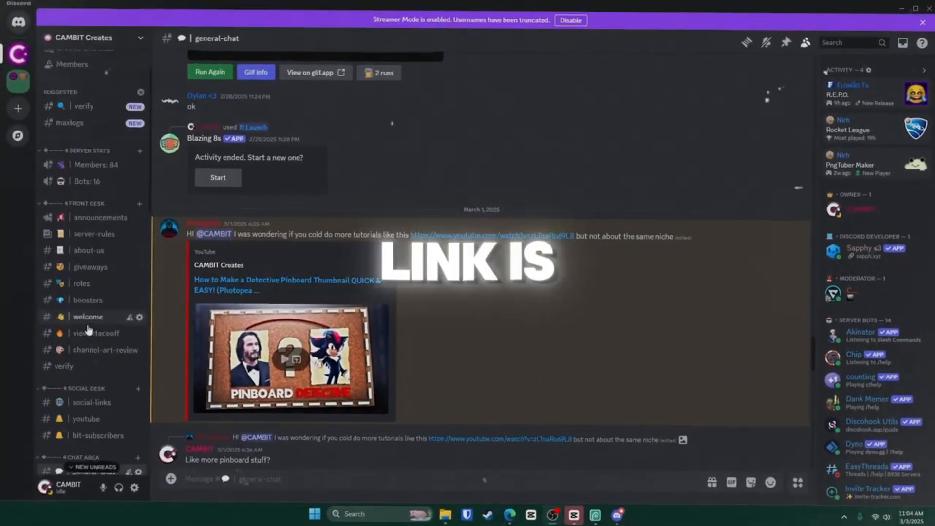
click(107, 207)
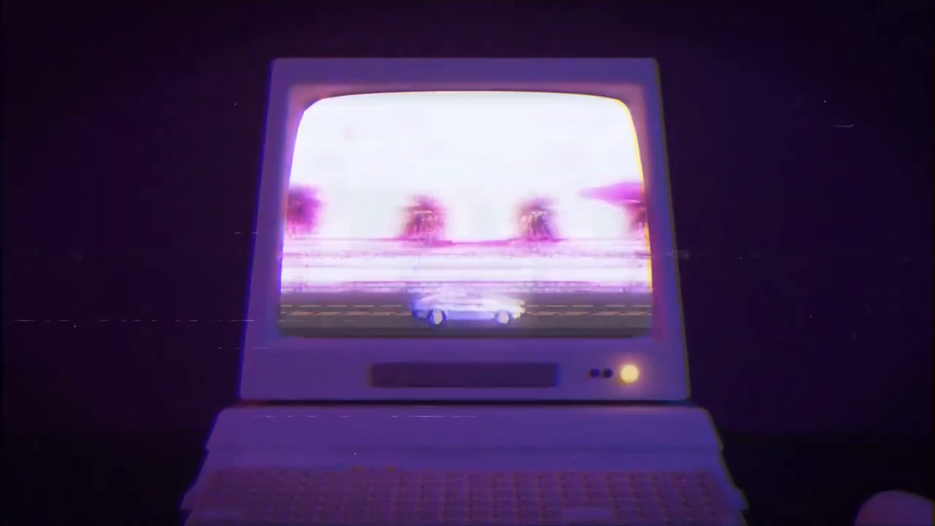